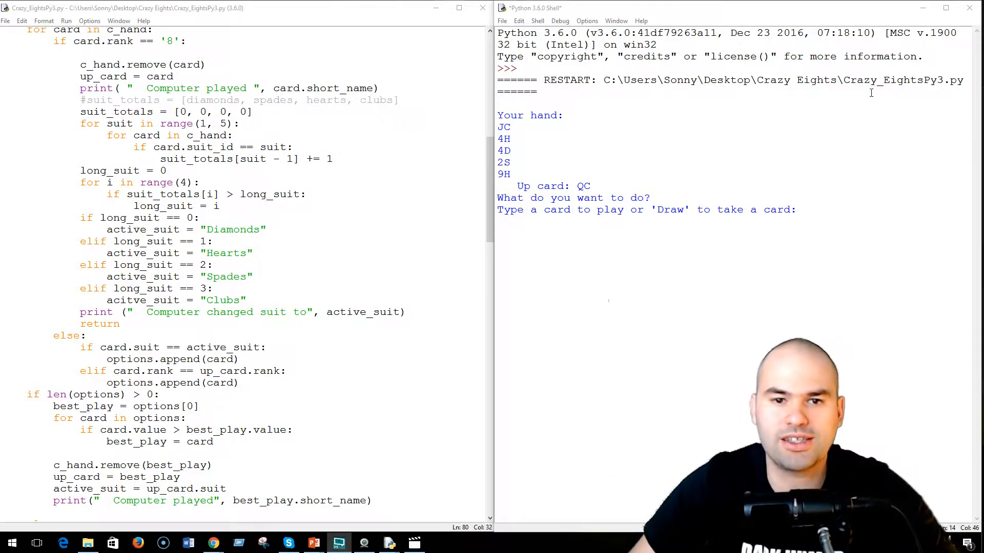
drag(489, 156, 490, 50)
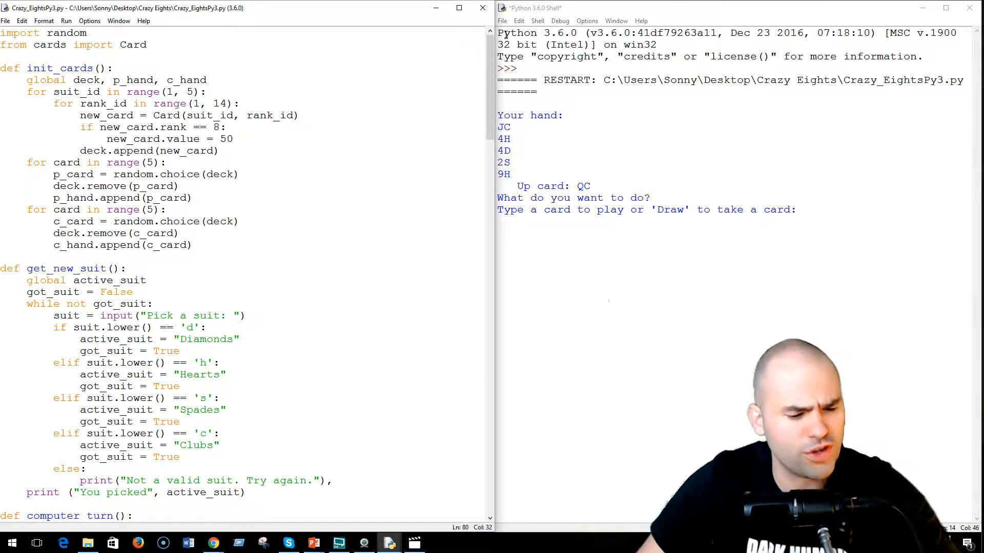
Bring the Python 3.6.0 Shell with the dealt hand into focus.
click(556, 132)
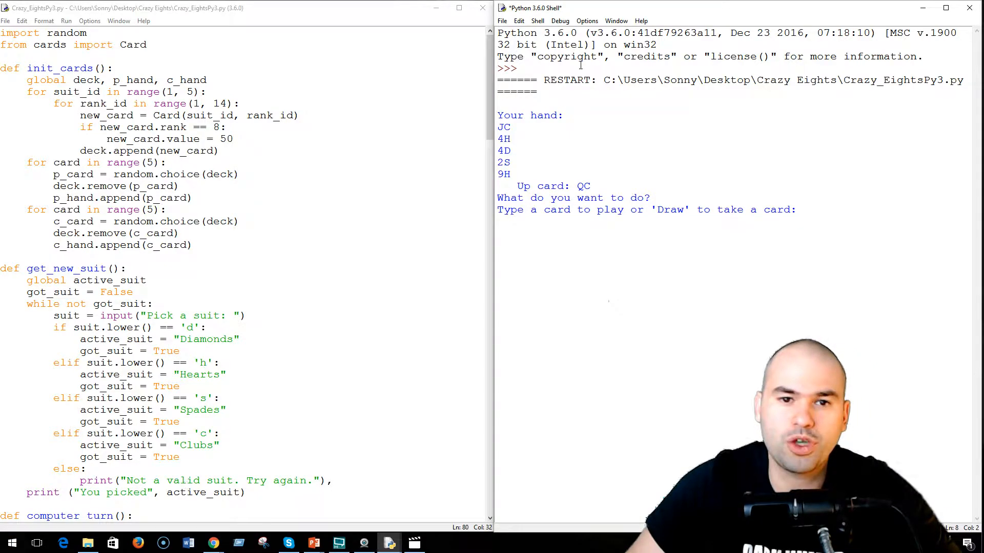
drag(496, 53, 475, 133)
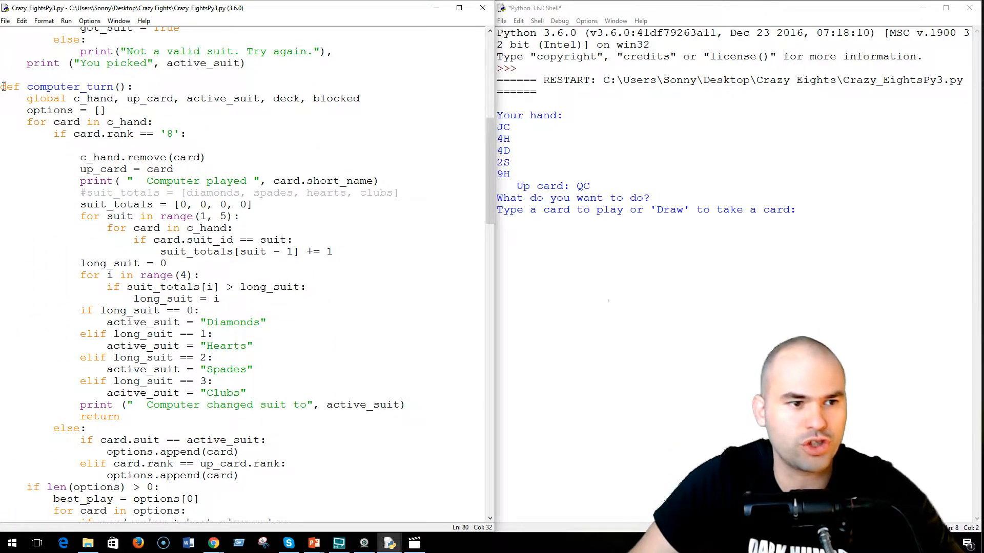
mouse_move(2, 87)
mouse_down()
mouse_move(333, 490)
mouse_move(357, 492)
mouse_up()
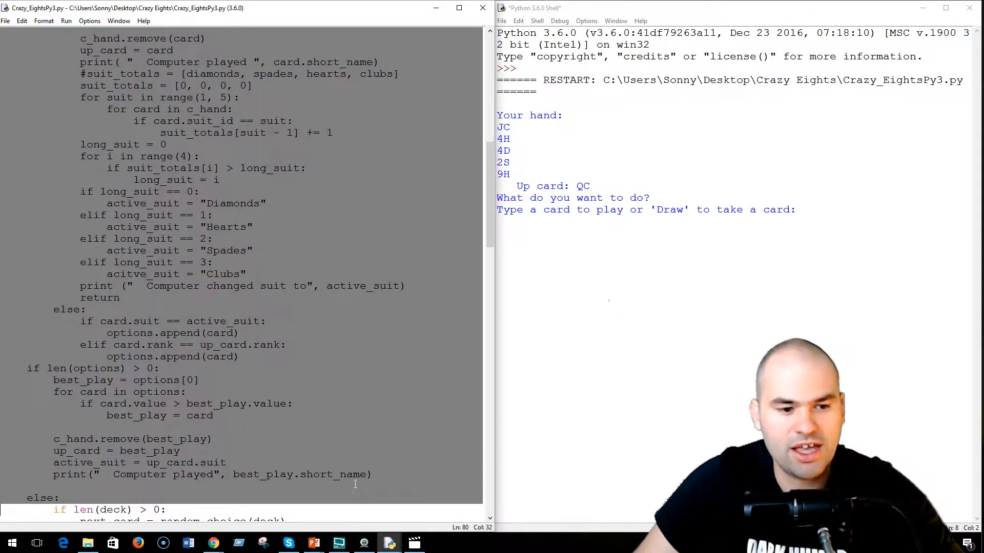
mouse_move(357, 493)
mouse_down()
mouse_move(359, 480)
mouse_move(362, 499)
mouse_up()
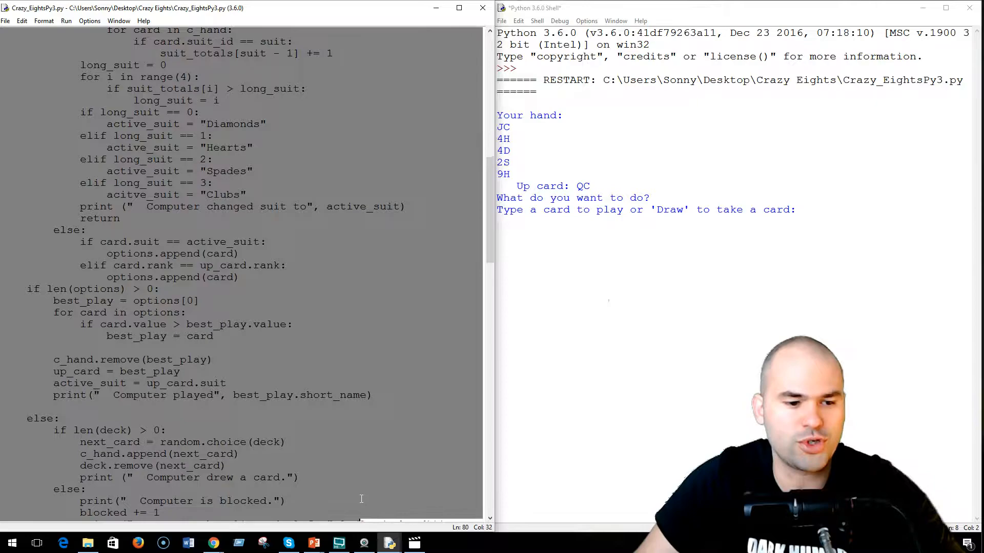
mouse_move(361, 500)
mouse_down()
mouse_move(359, 490)
mouse_move(446, 490)
mouse_up()
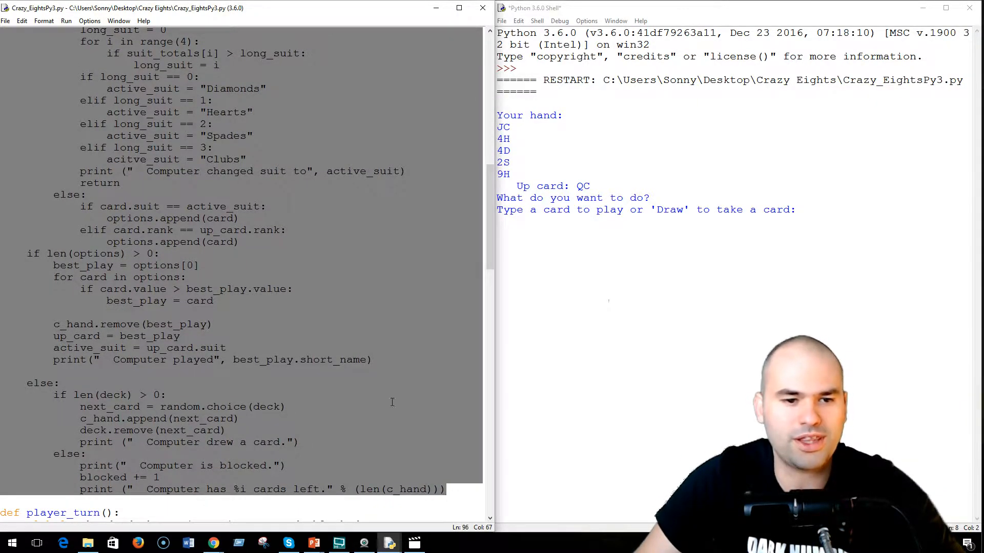
click(387, 375)
scroll(484, 364, up, 3)
scroll(484, 363, up, 1)
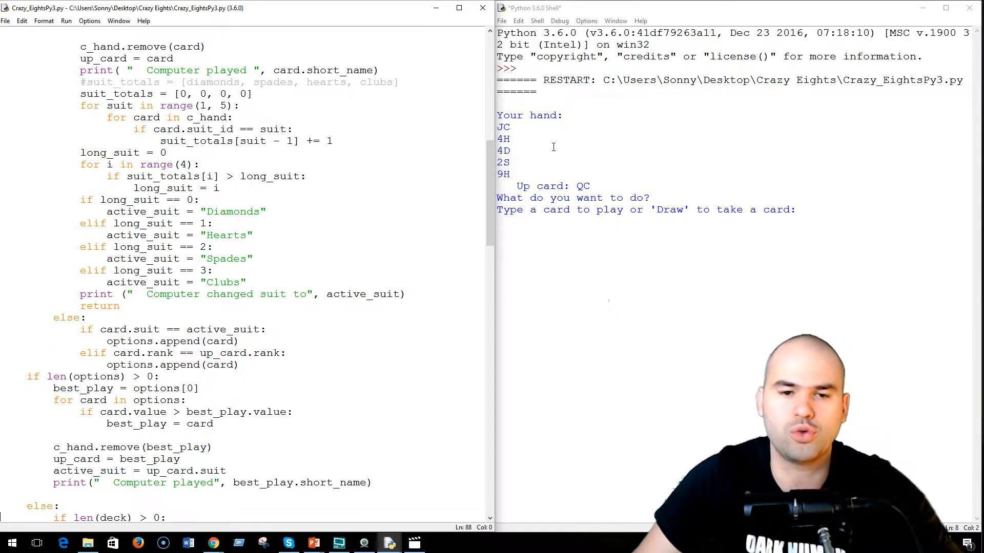
scroll(159, 301, down, 5)
scroll(160, 301, down, 1)
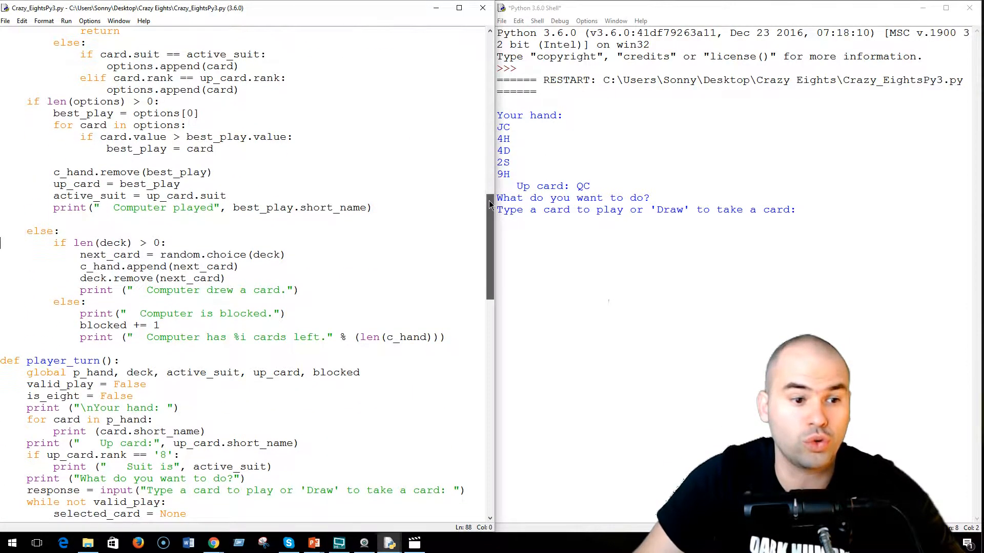
scroll(160, 301, down, 1)
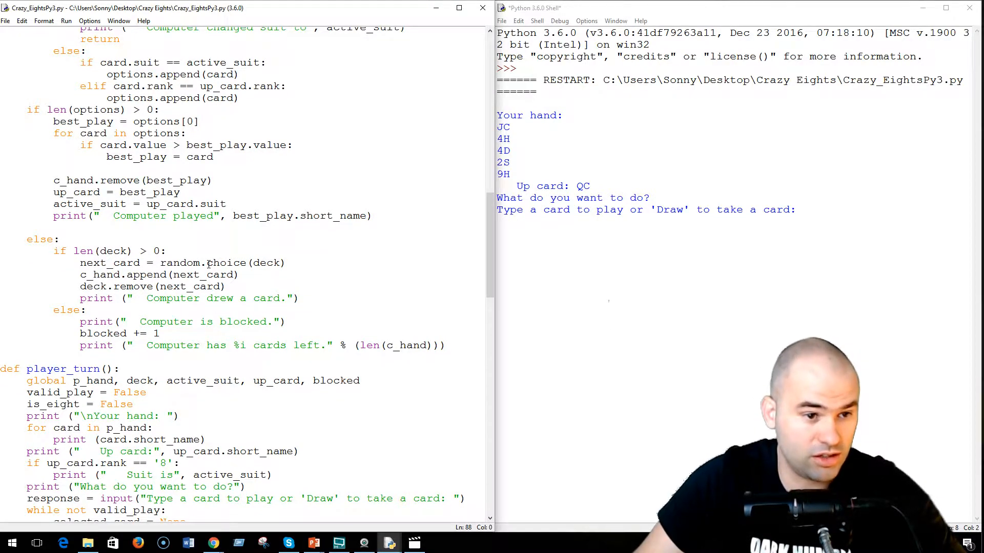
drag(220, 176, 2, 122)
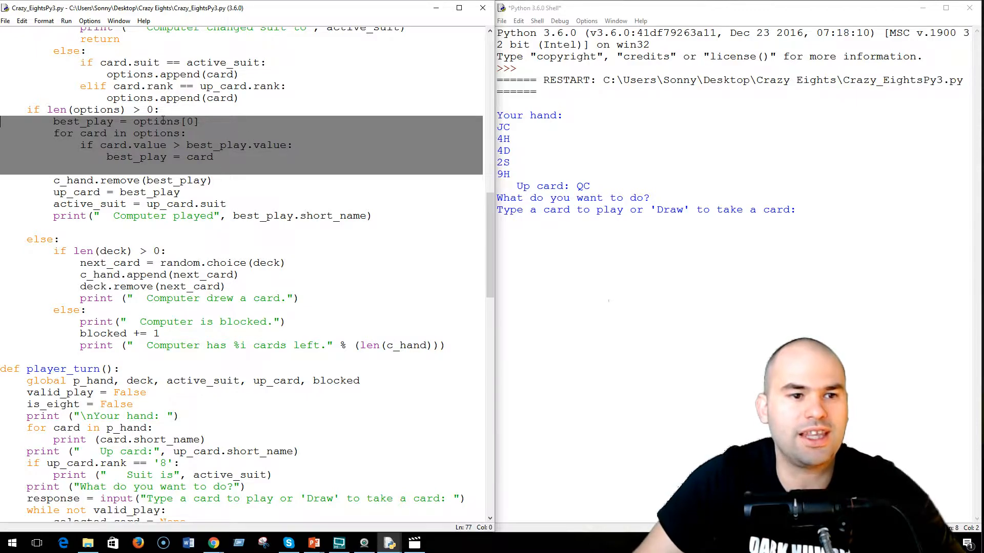
click(177, 122)
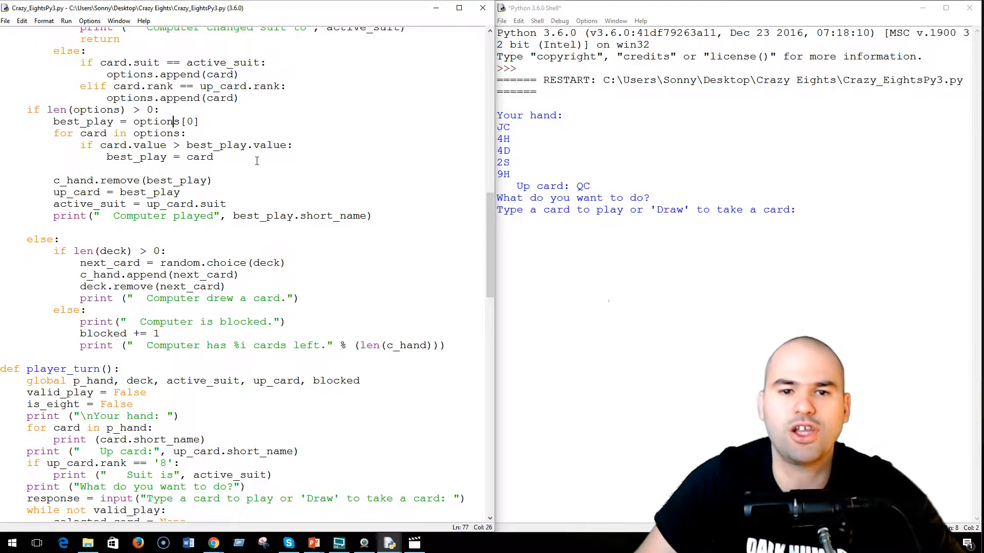
click(591, 310)
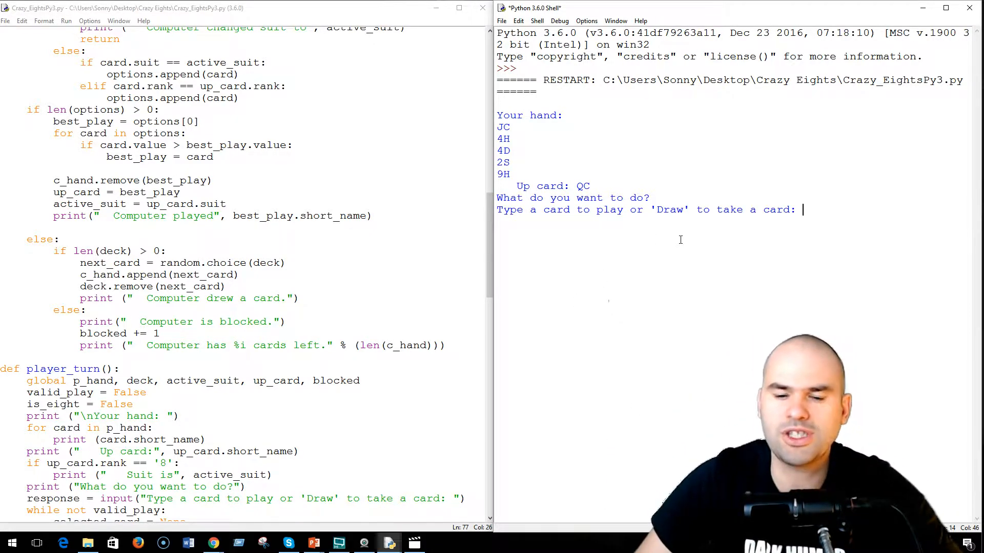
click(301, 195)
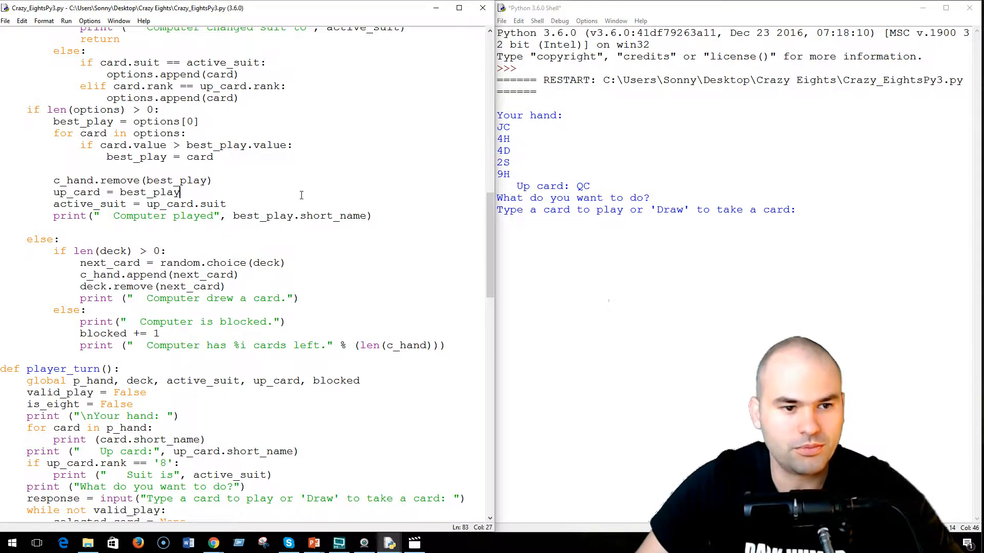
scroll(301, 195, up, 1)
scroll(300, 195, up, 1)
scroll(300, 196, up, 4)
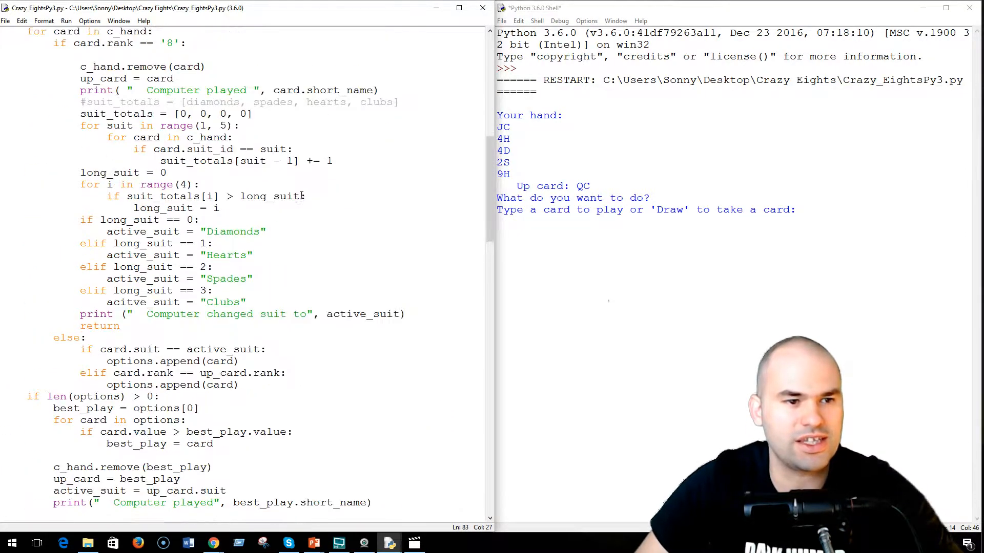
scroll(185, 97, up, 7)
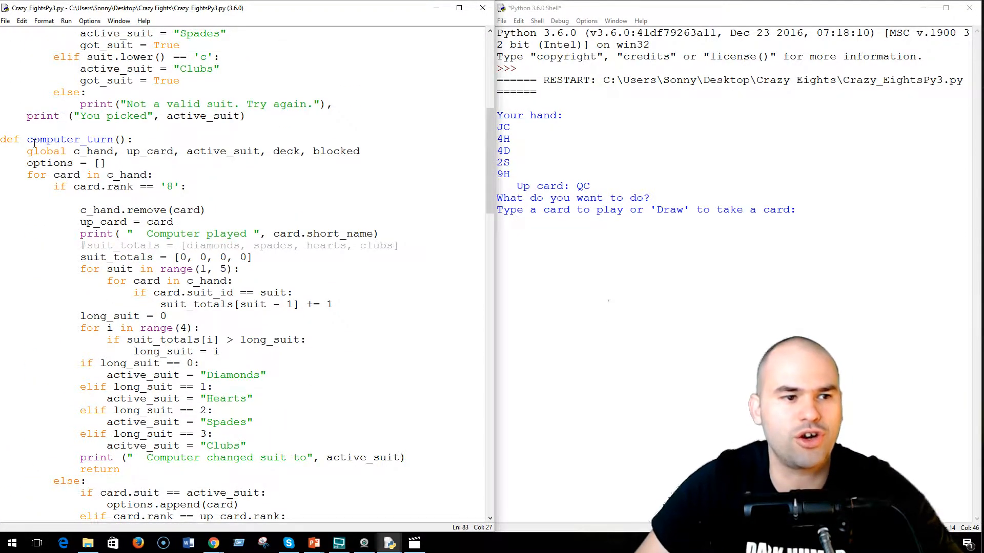
scroll(95, 139, down, 1)
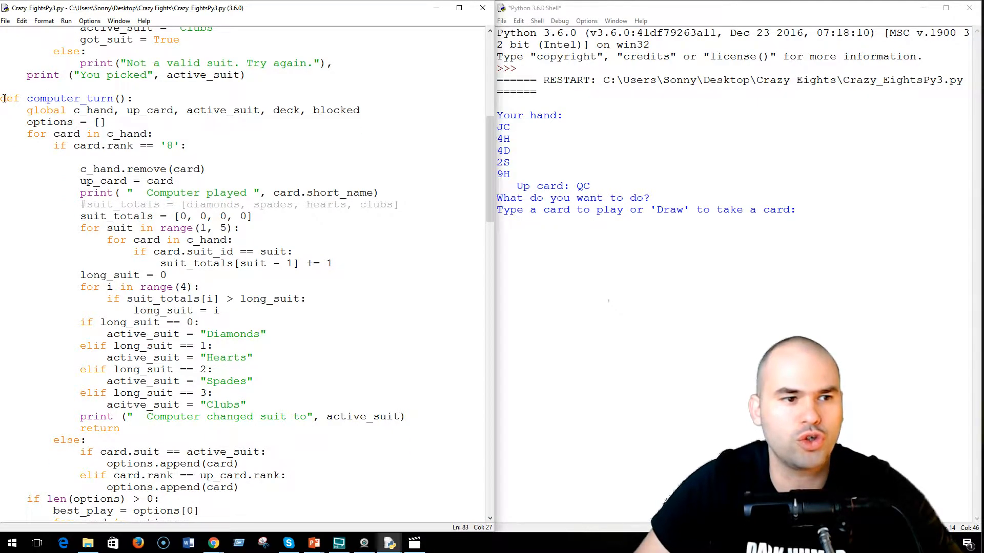
drag(1, 98, 160, 507)
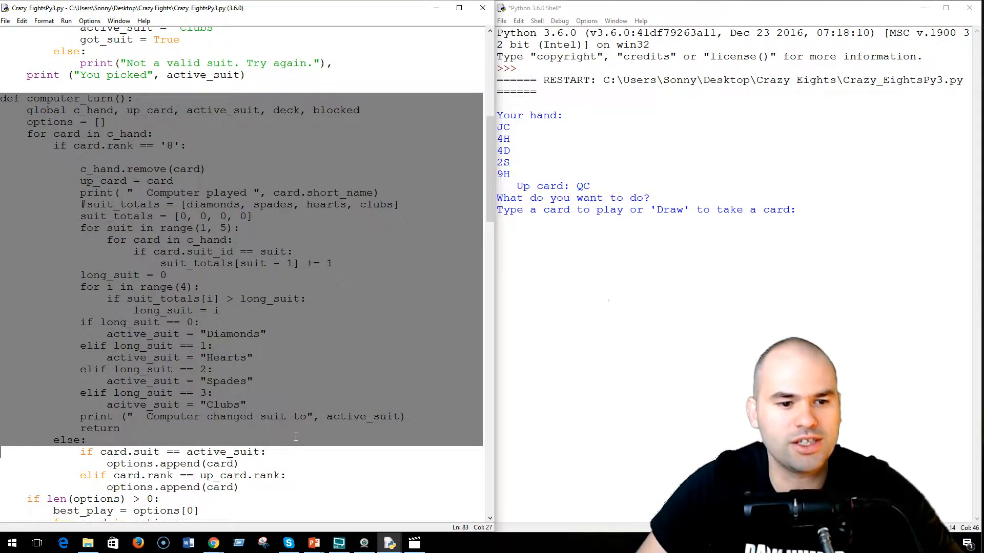
drag(303, 550, 299, 530)
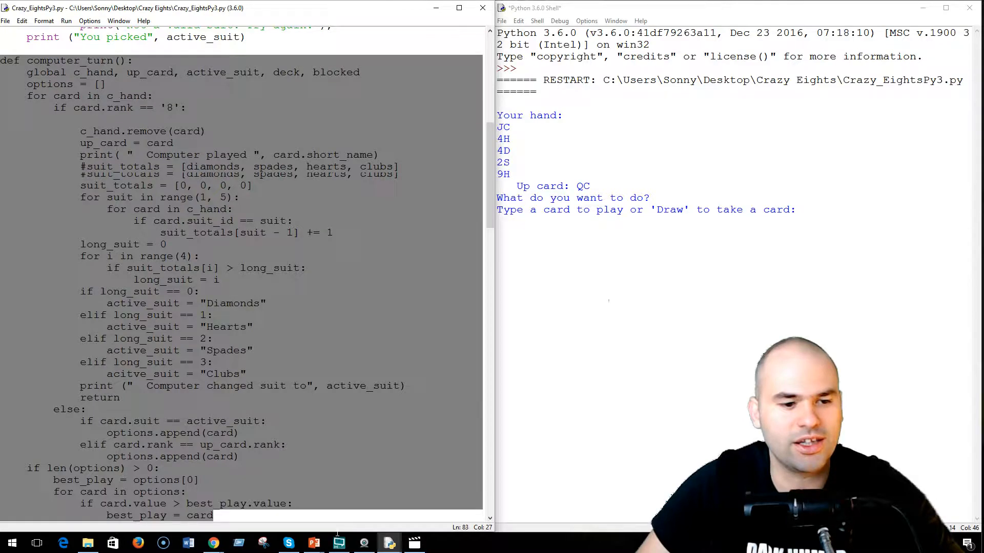
click(294, 347)
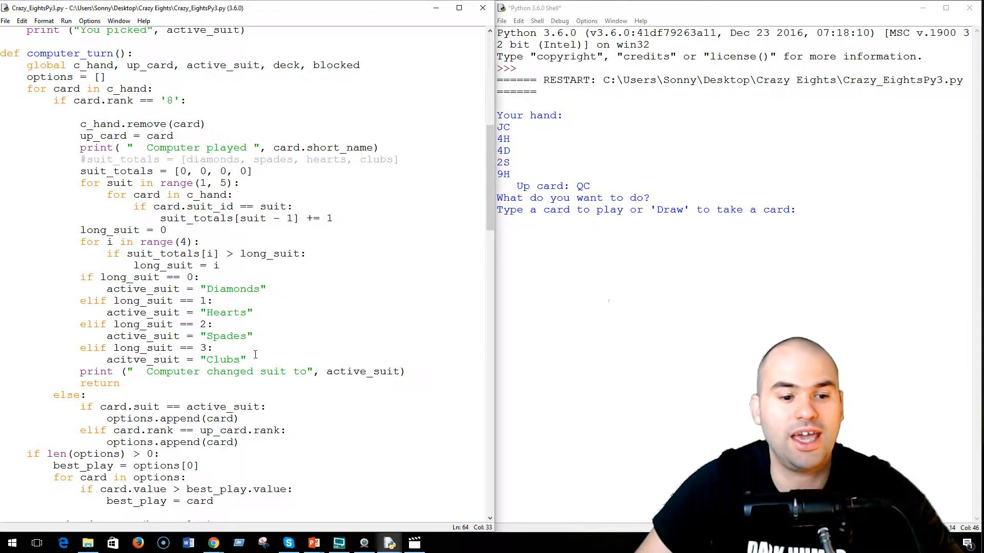
scroll(255, 354, down, 2)
scroll(248, 397, down, 1)
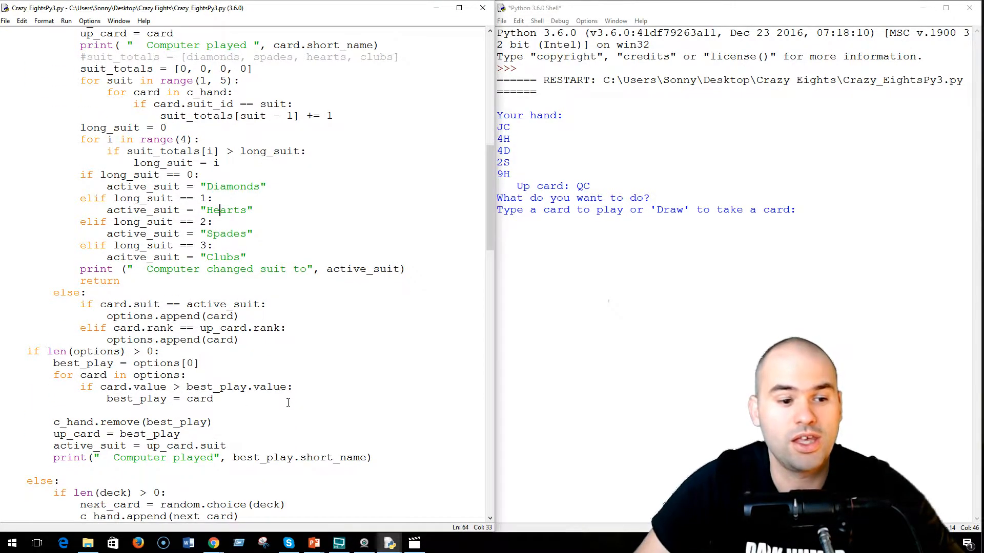
scroll(301, 395, up, 1)
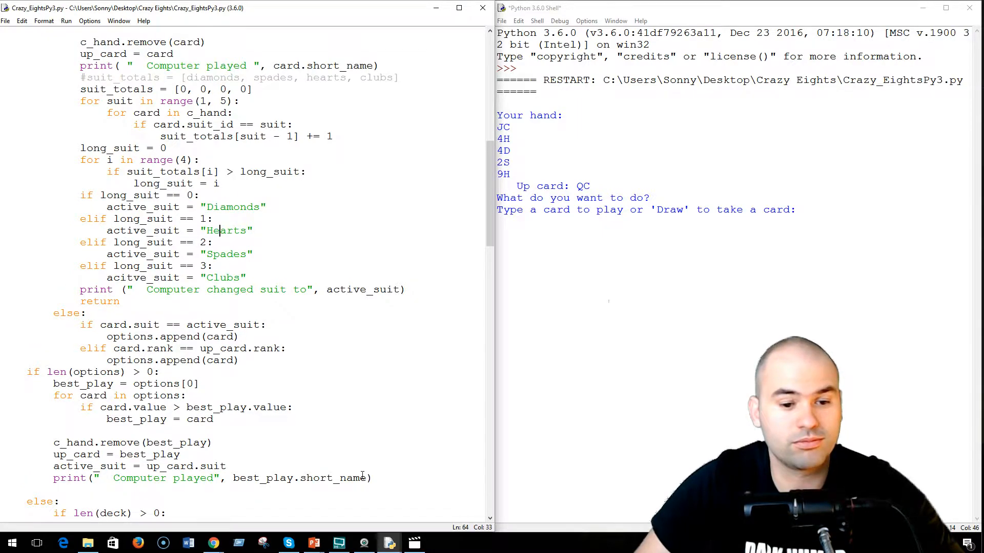
scroll(341, 478, down, 2)
scroll(341, 474, down, 1)
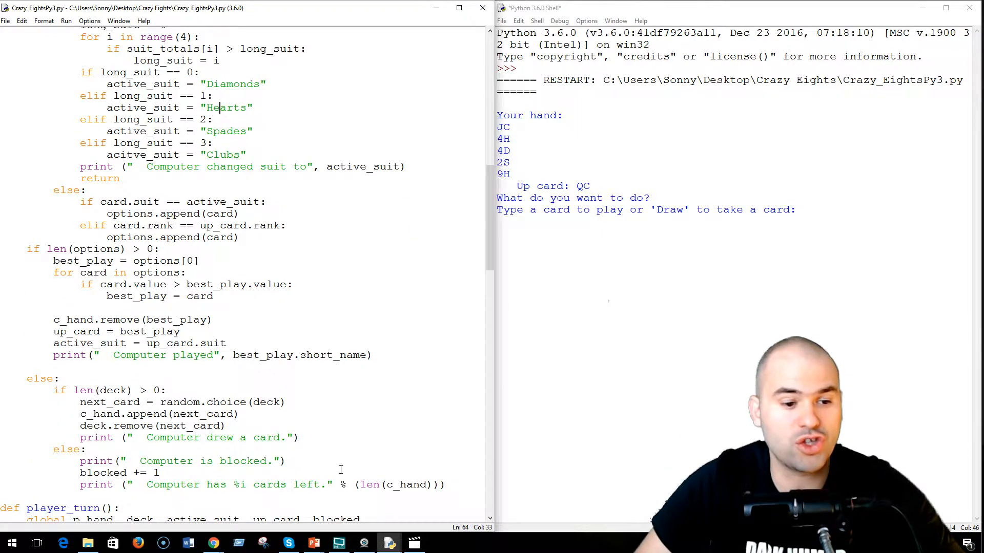
scroll(341, 467, up, 3)
scroll(342, 461, up, 2)
scroll(342, 456, up, 1)
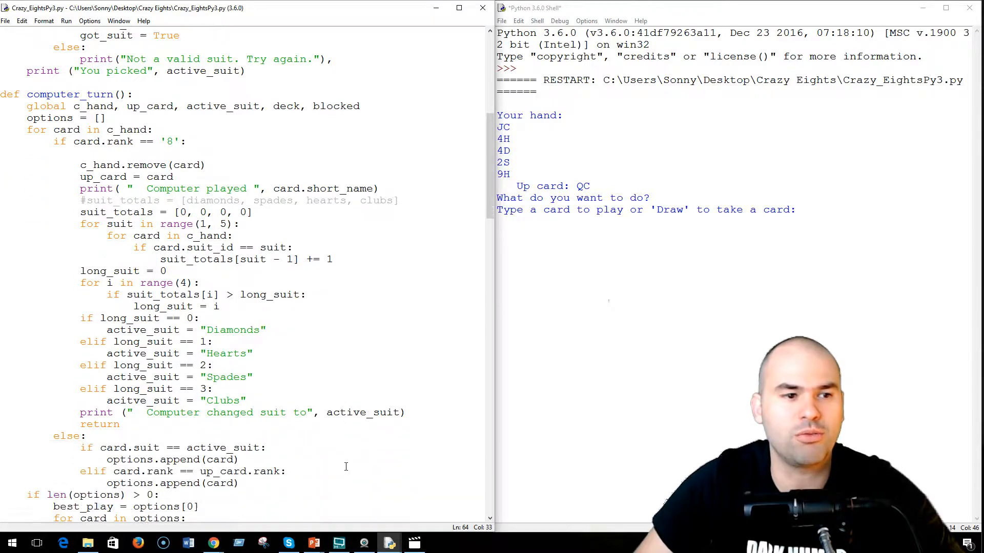
click(658, 209)
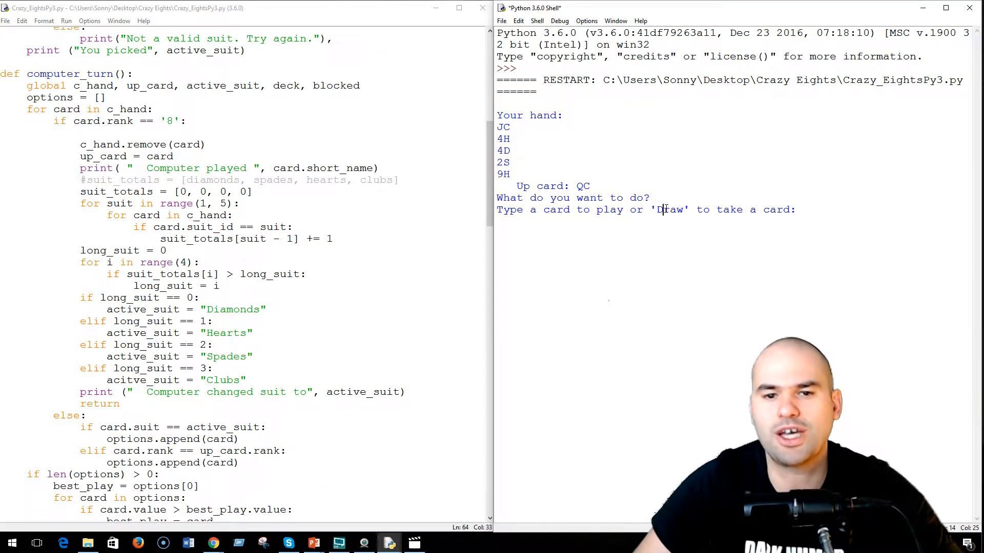
Play the jack of clubs onto the queen, then draw cards from the deck four times.
click(800, 209)
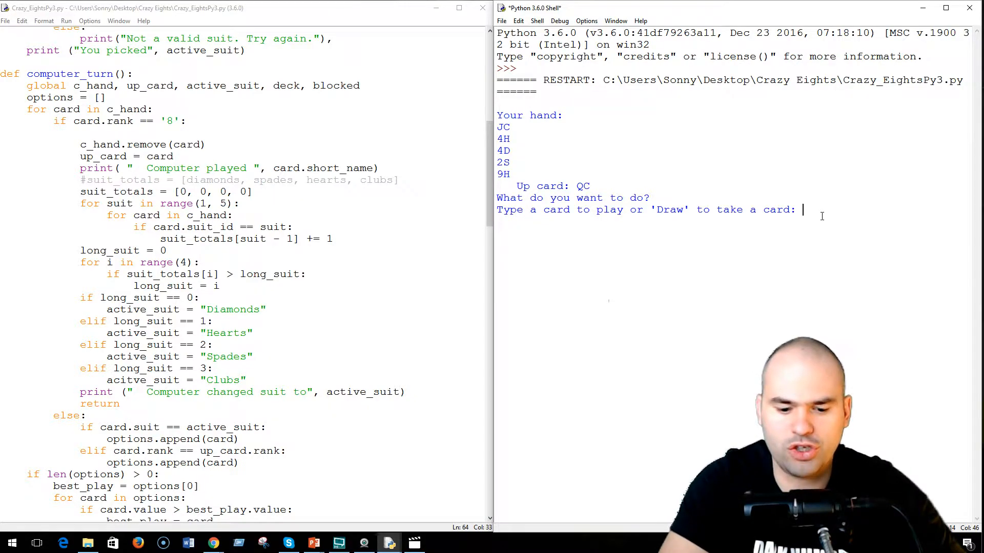
text(jc)
key(Return)
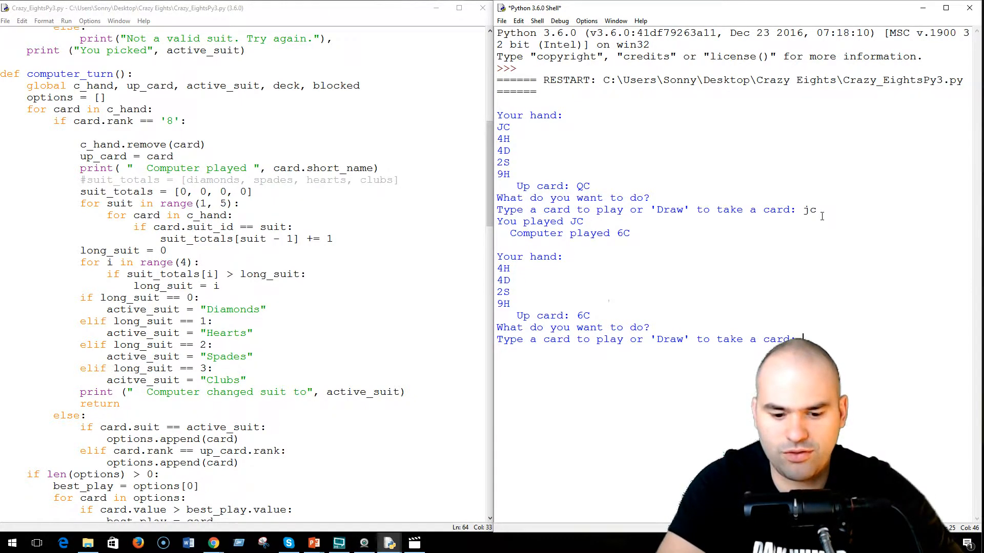
text(draw)
key(Return)
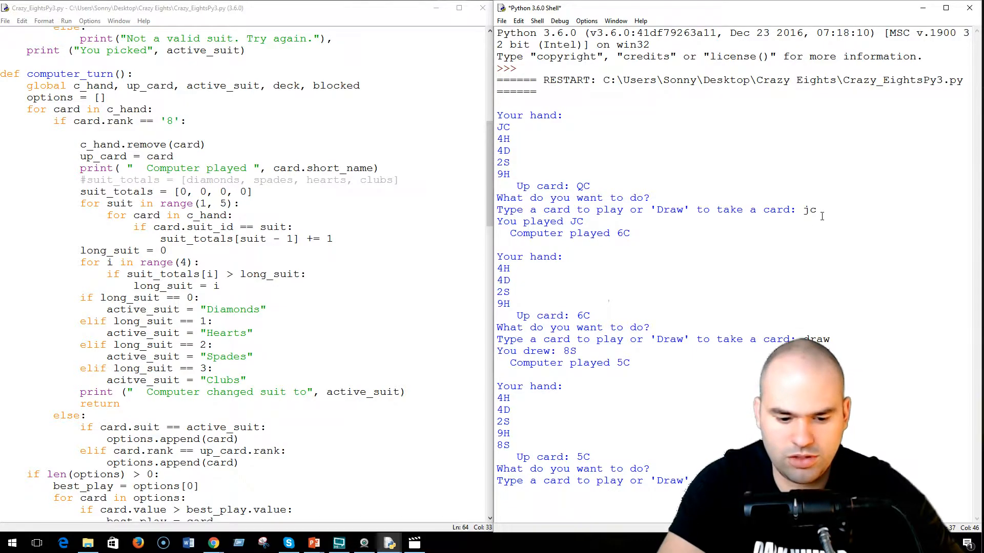
key(Return)
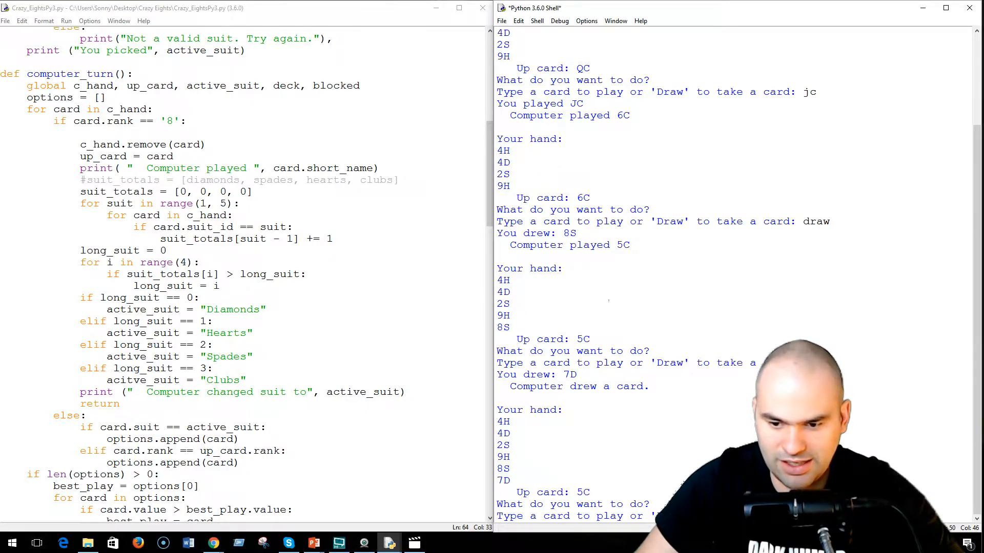
text(draw)
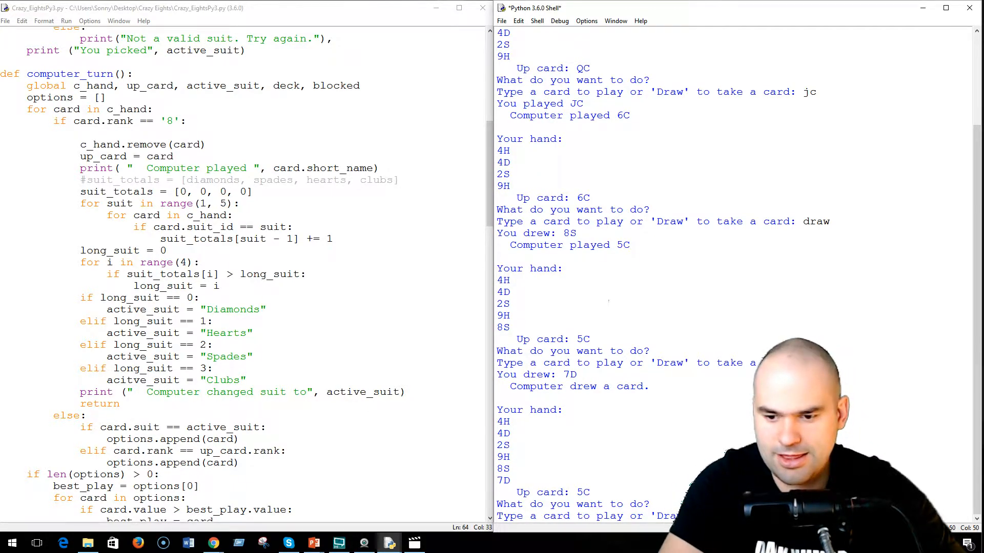
key(Return)
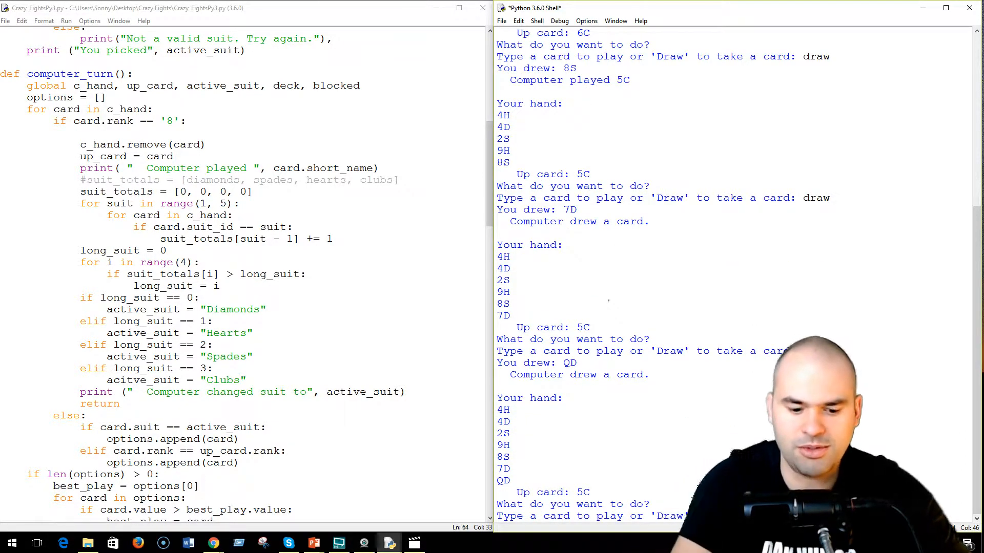
text(draw)
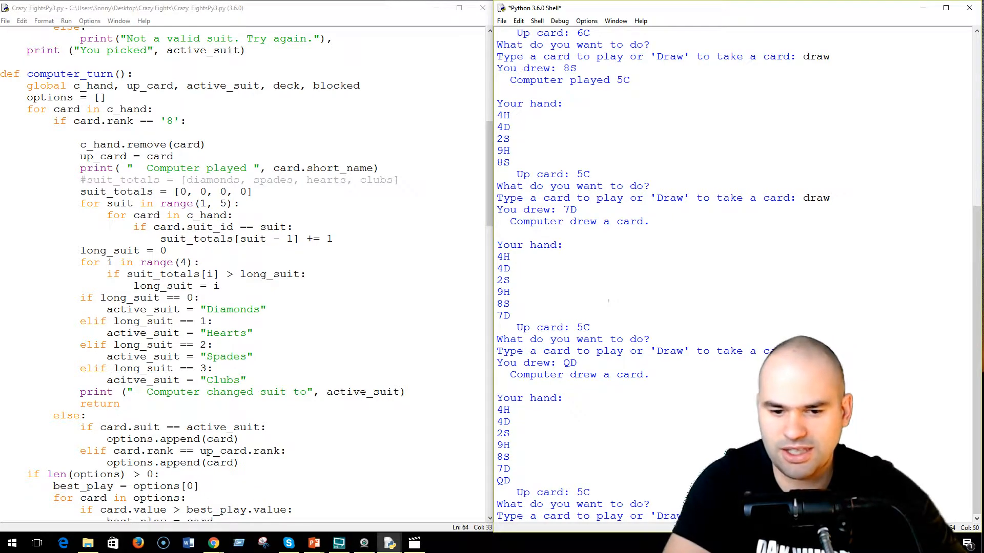
key(Return)
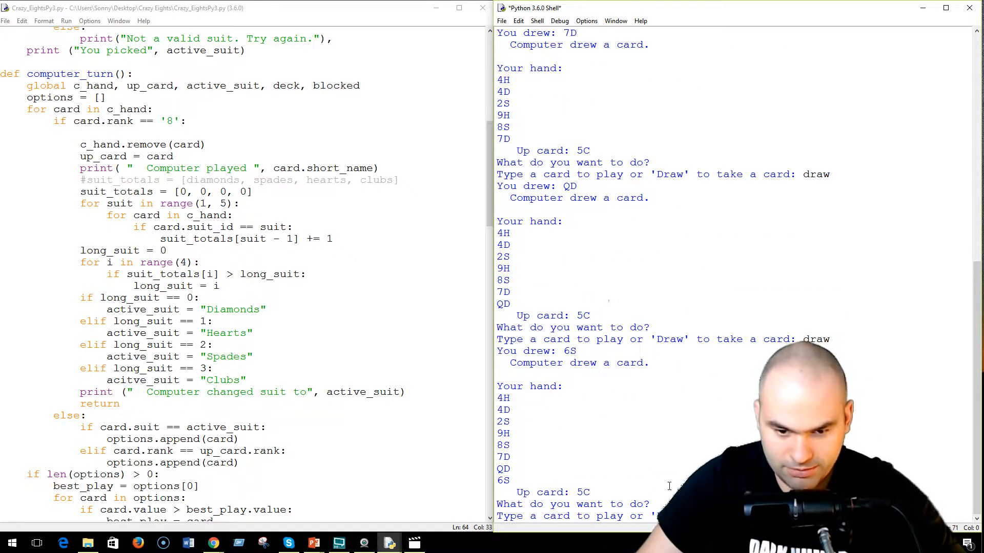
Keep drawing until the 8C arrives, then play the 8C to get the suit prompt.
drag(516, 479, 498, 397)
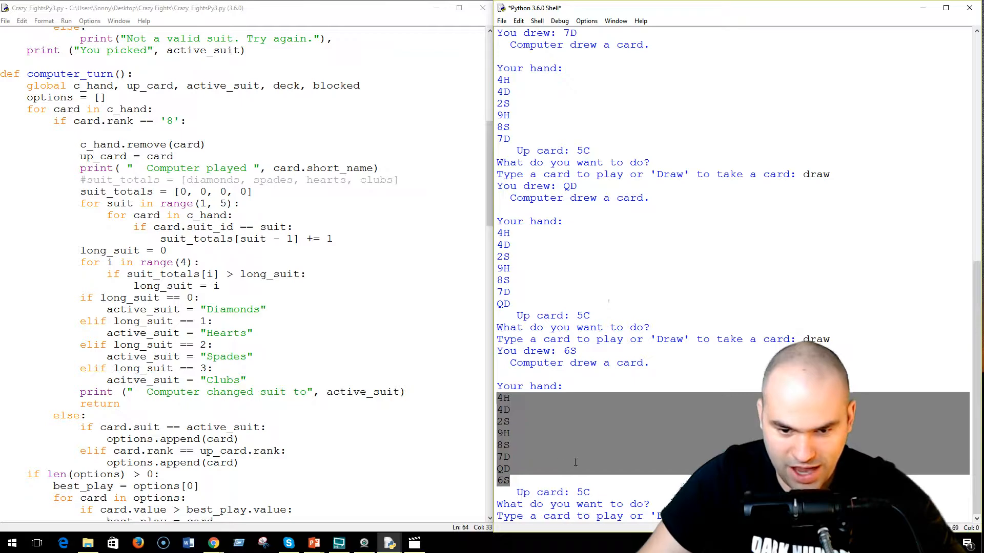
text(draw)
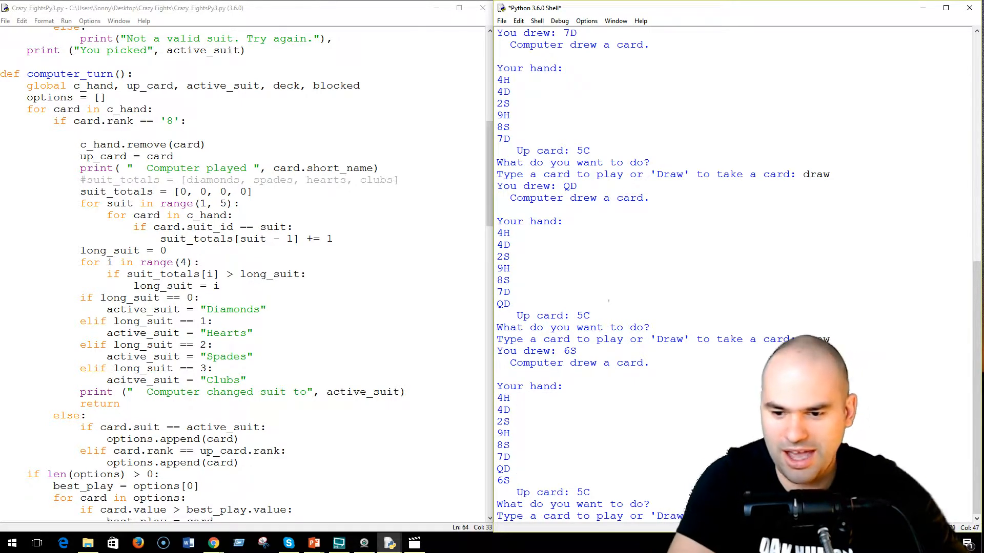
key(Return)
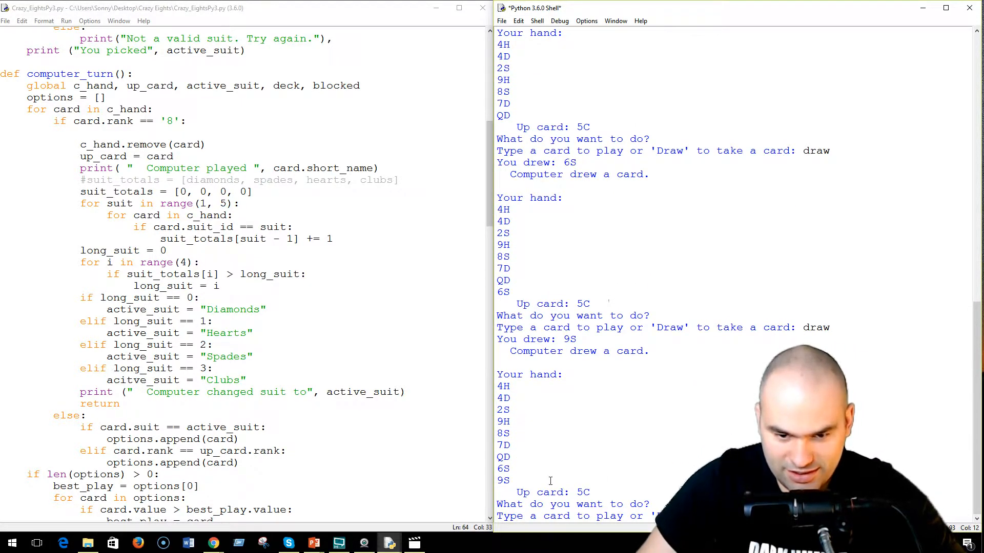
drag(510, 482, 498, 386)
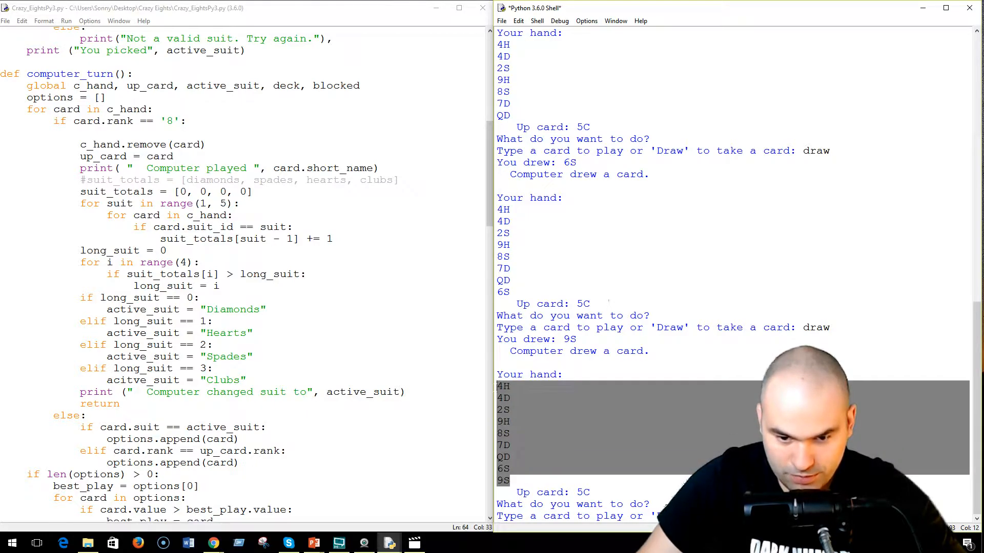
text(draw)
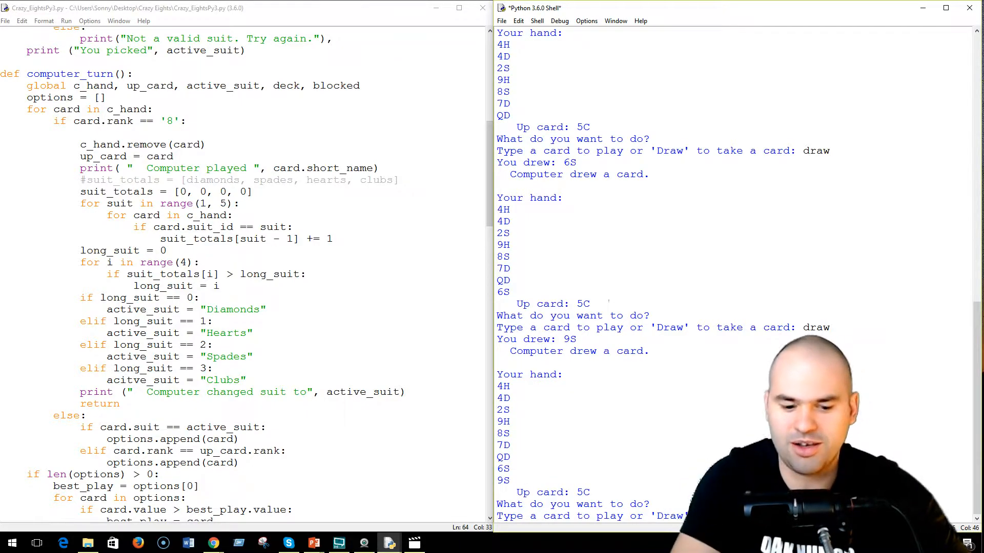
key(Return)
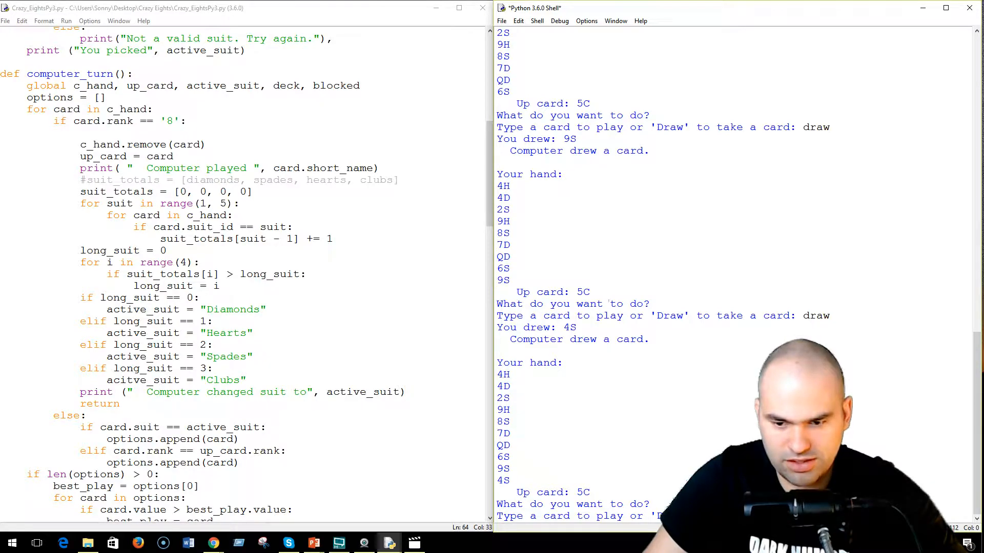
text(draw)
key(Return)
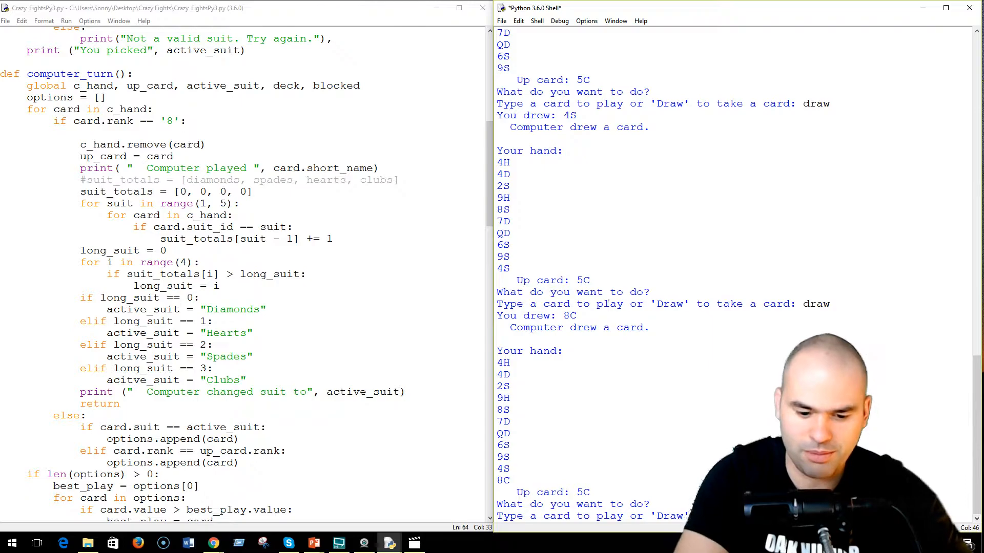
text(8C)
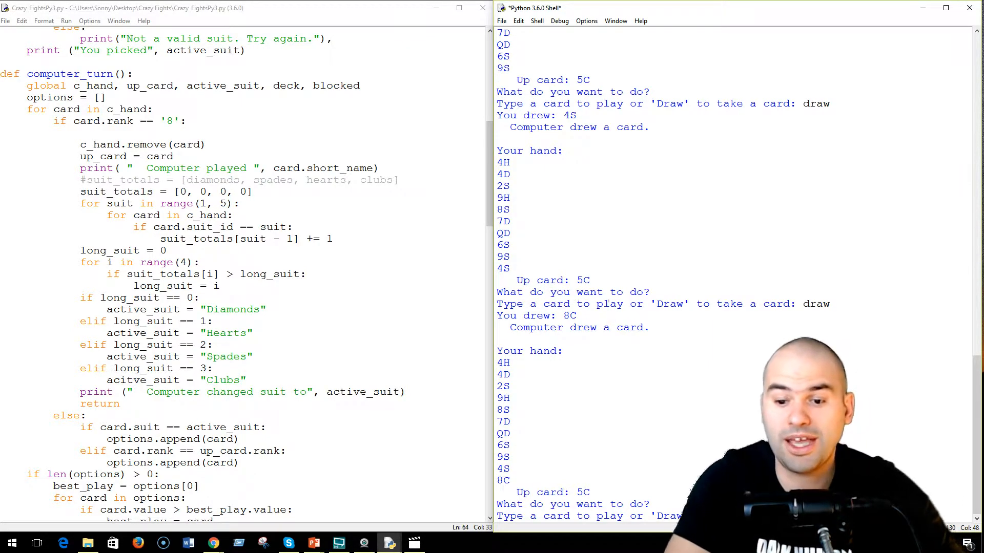
key(Return)
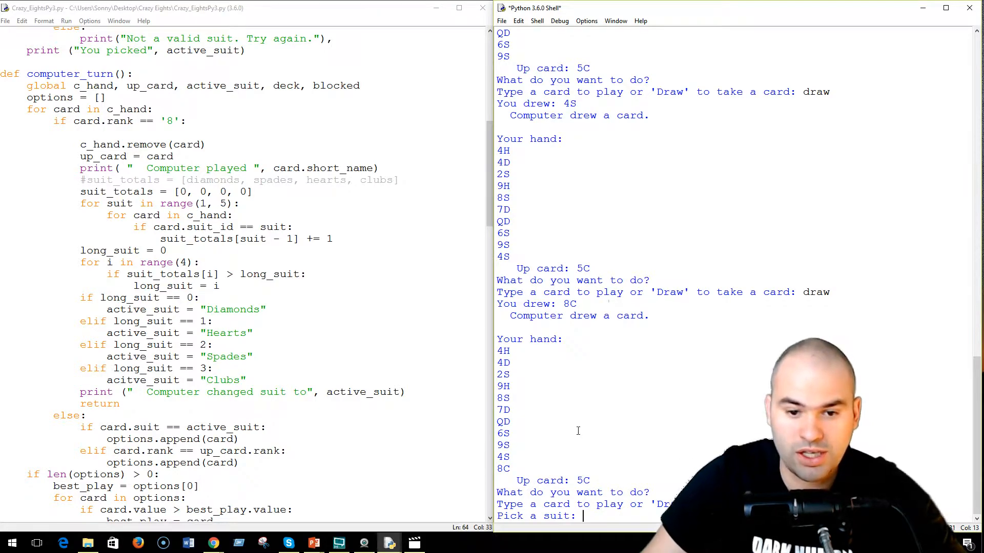
Choose Spades as the new suit at the 'Pick a suit:' prompt.
drag(519, 454, 499, 433)
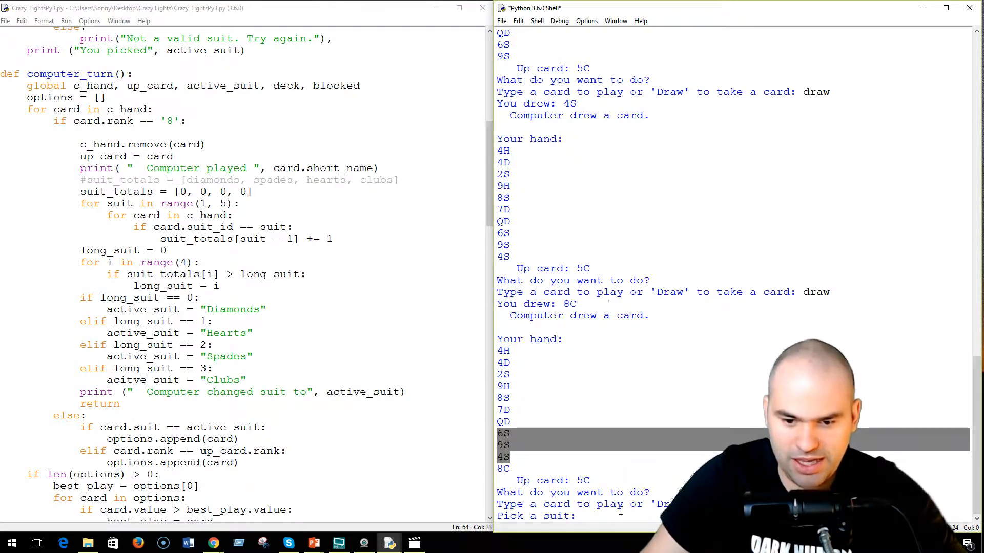
click(593, 516)
text(s)
key(Return)
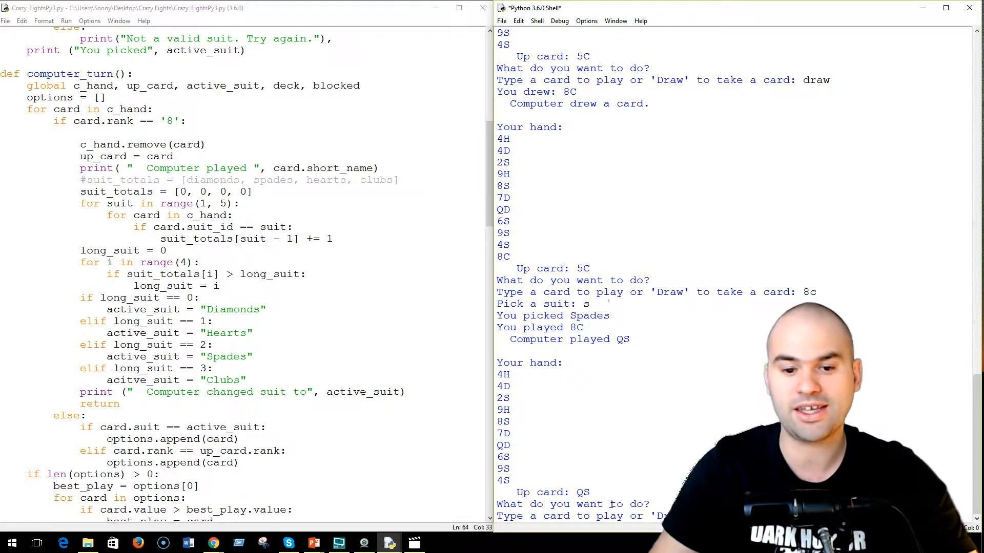
Play the 9S onto the computer's queen of spades.
double_click(505, 409)
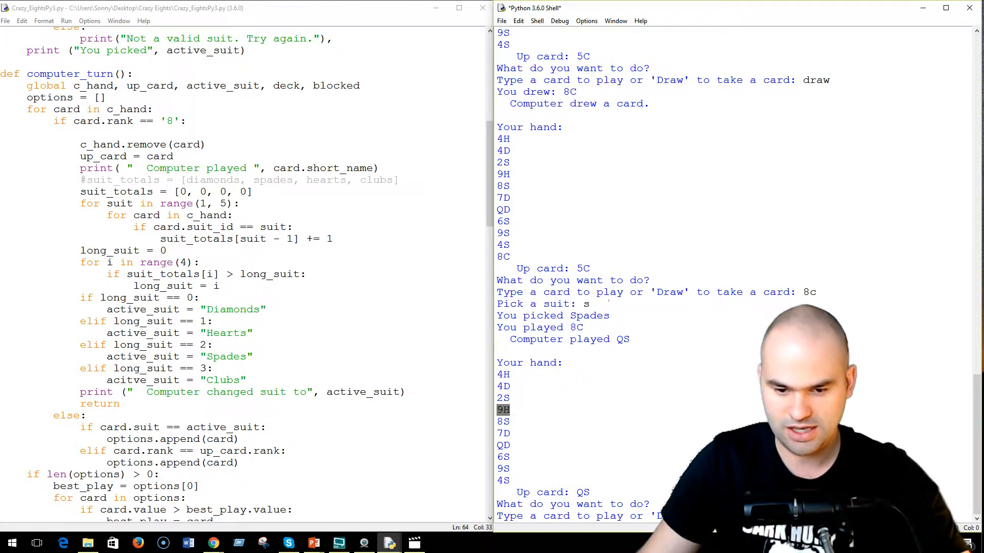
click(692, 516)
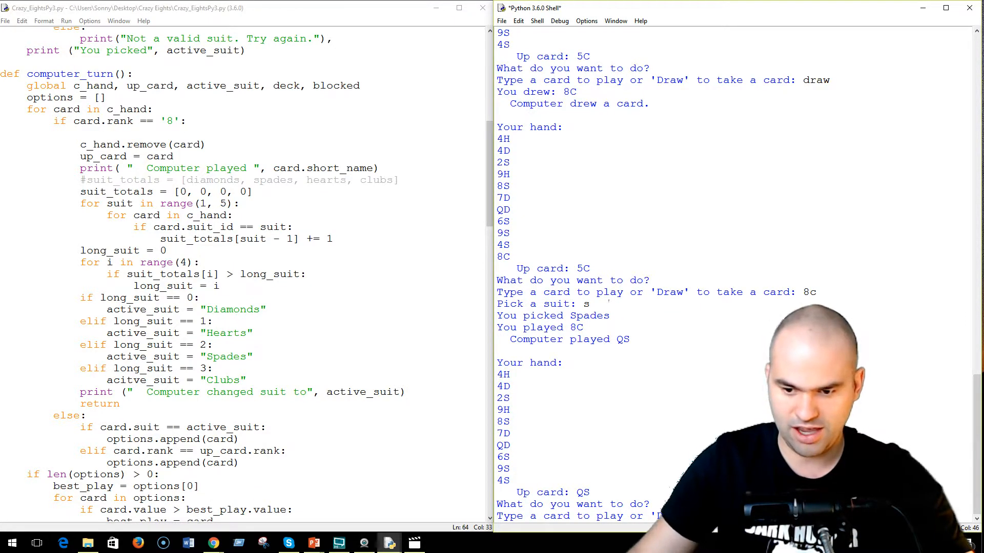
text(s)
key(Return)
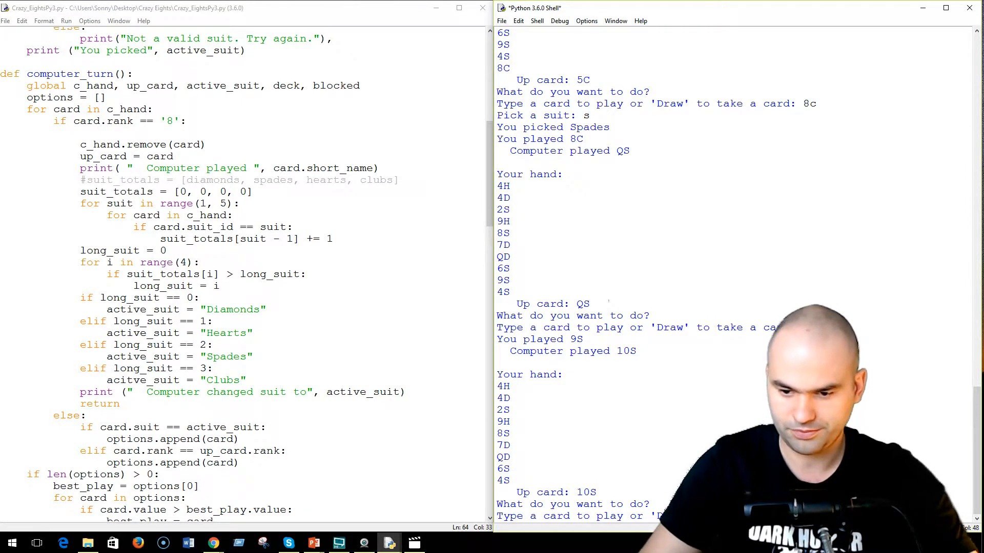
Play the 6S, 9H, 7D and QD onto the computer's 10S, 6H, 7H and KD.
key(Return)
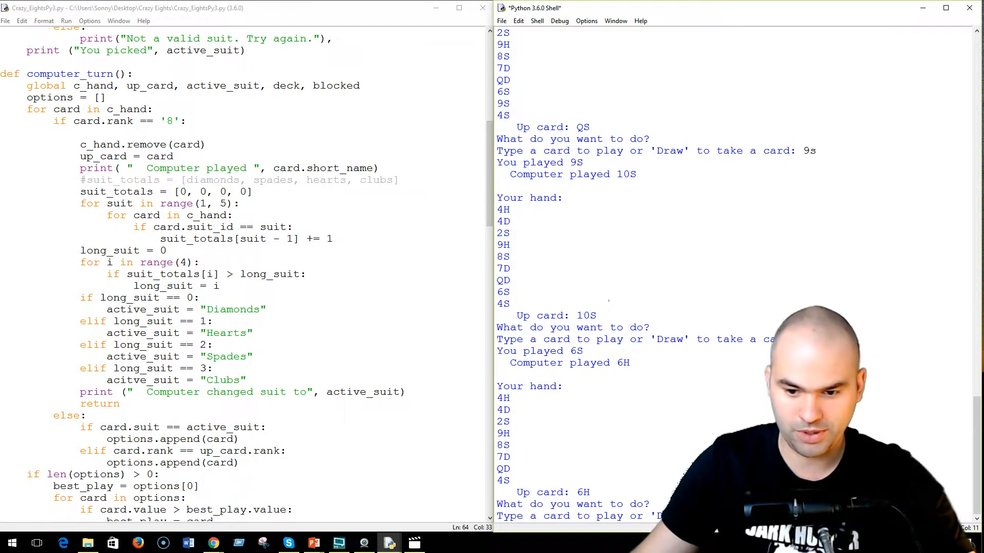
text(9h)
key(Return)
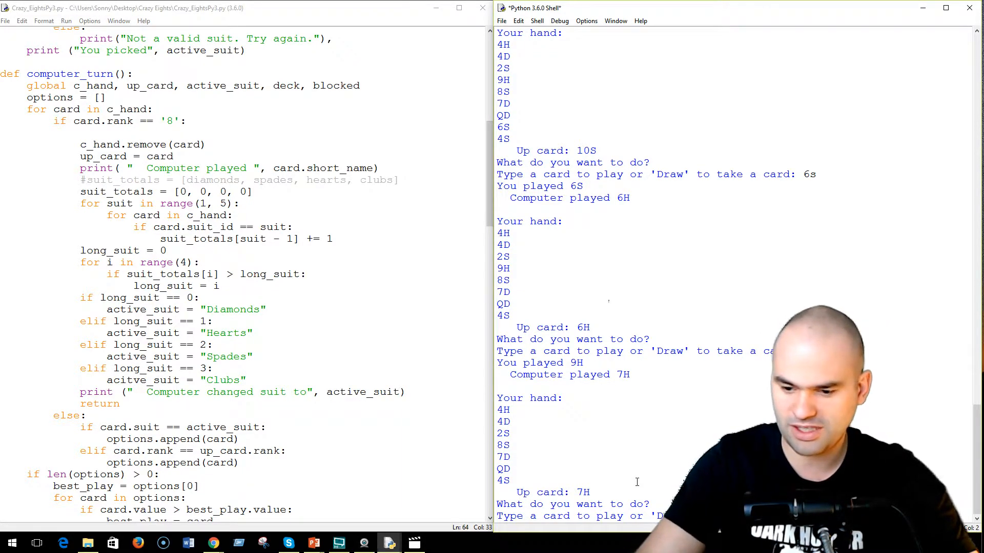
text(7d)
key(Return)
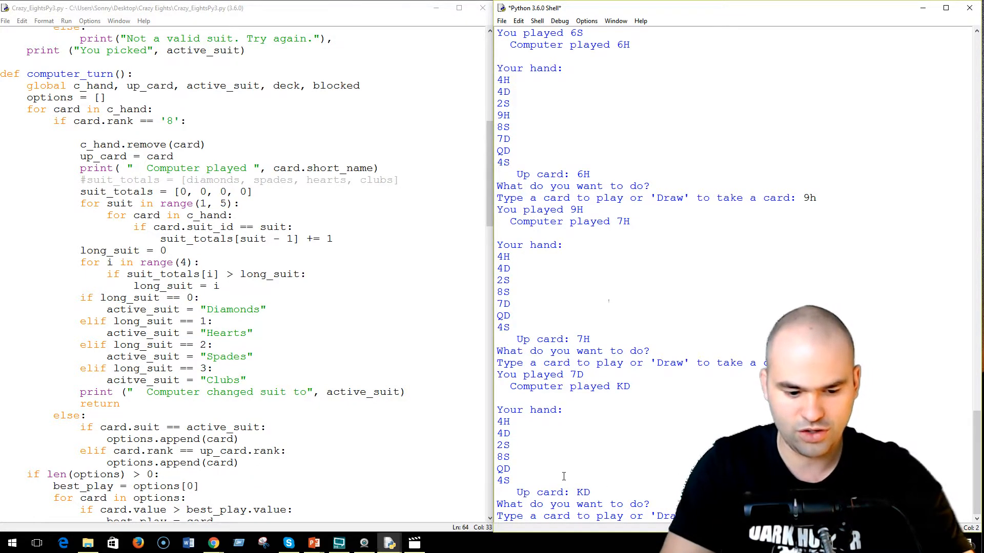
text(qd)
key(Return)
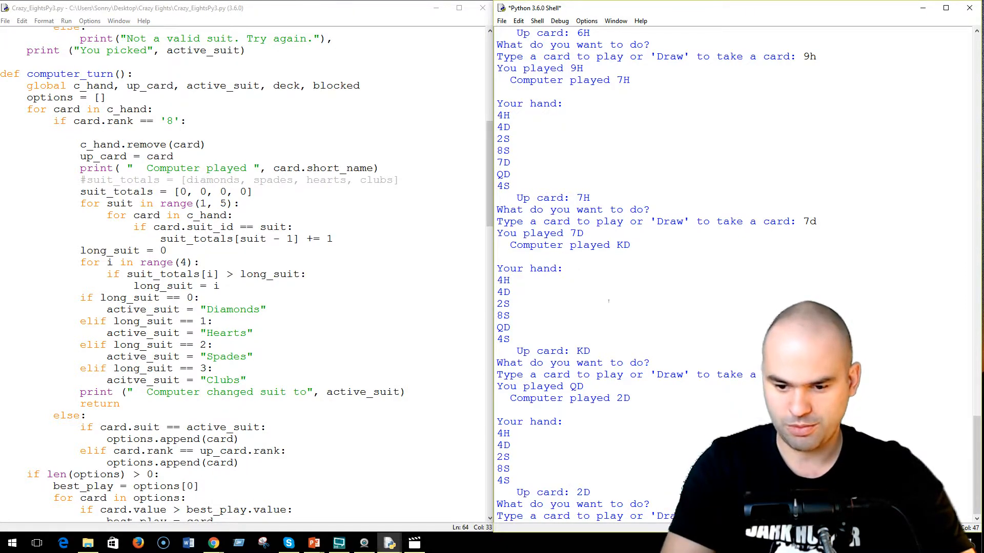
text(2s)
Play the 2S, 4S, 4D and 4H, leaving only 8S in hand.
key(Return)
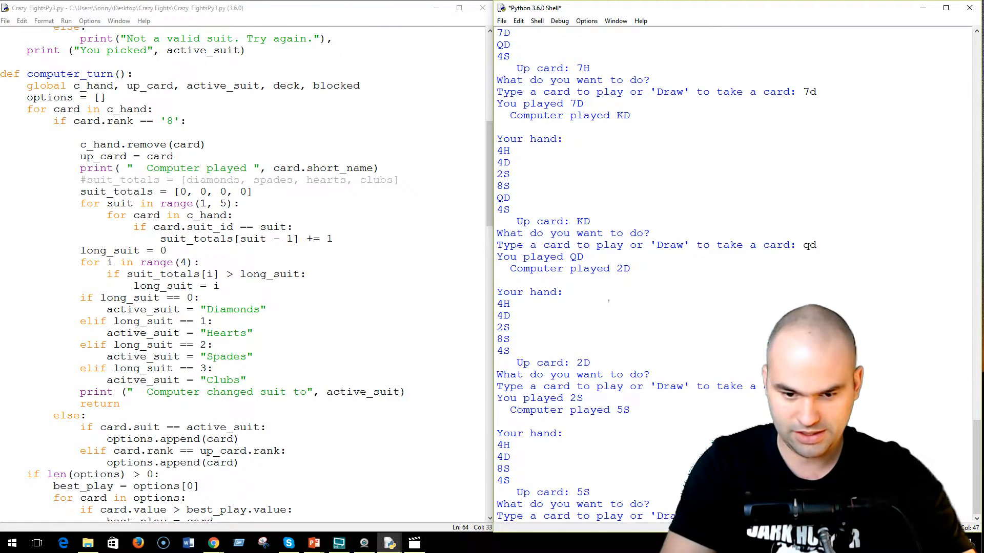
text(4s)
key(Return)
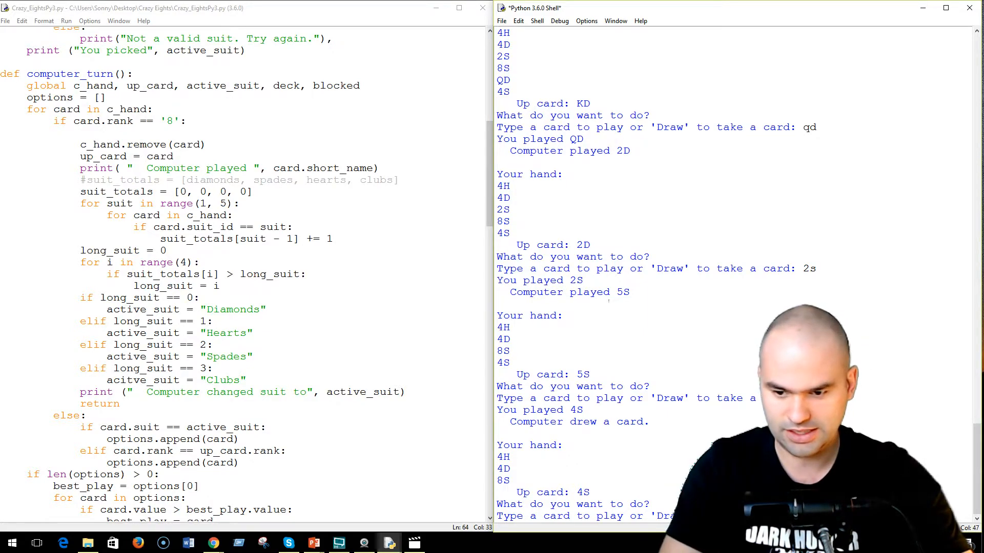
key(Return)
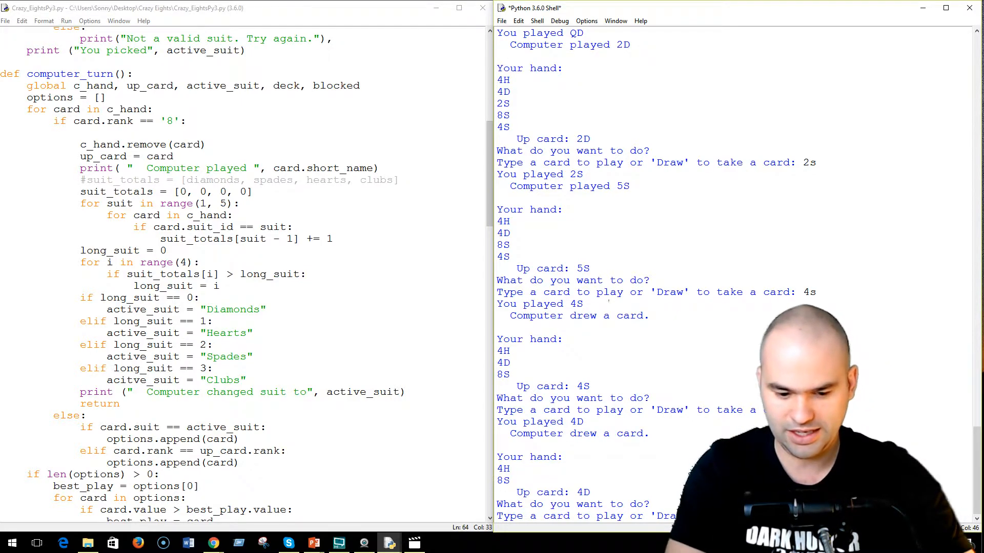
key(Return)
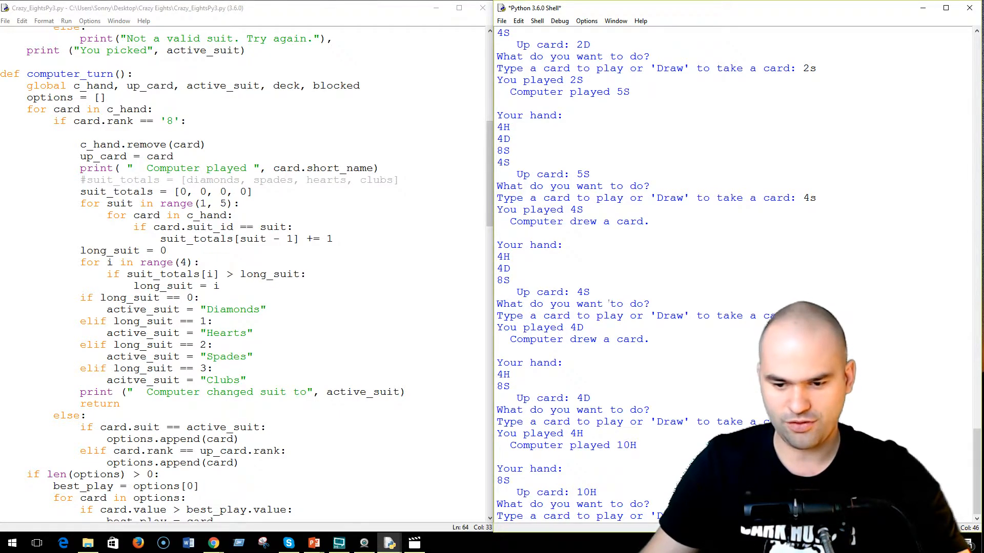
text(draw)
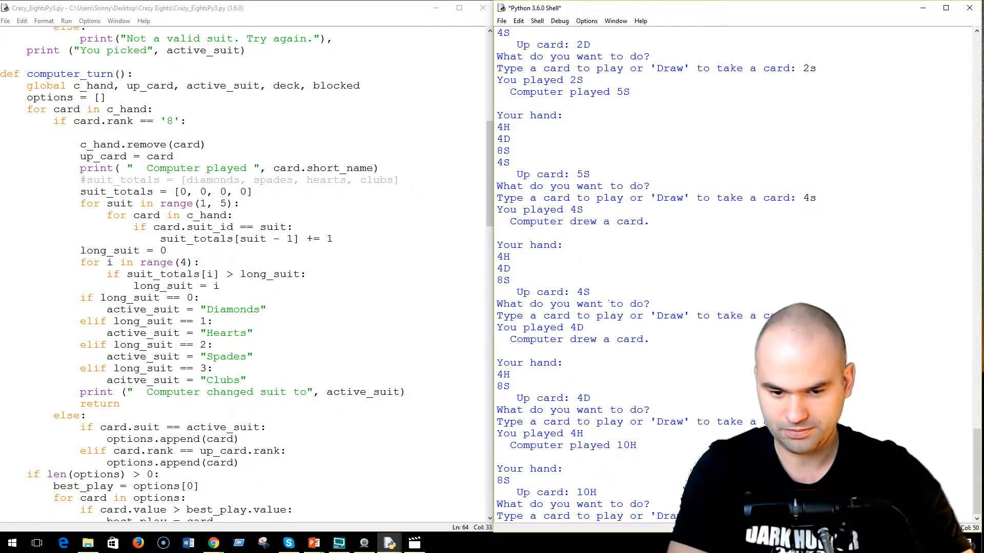
Draw twice, then play the 3C onto the 3H and the 10C onto the 3C.
key(Return)
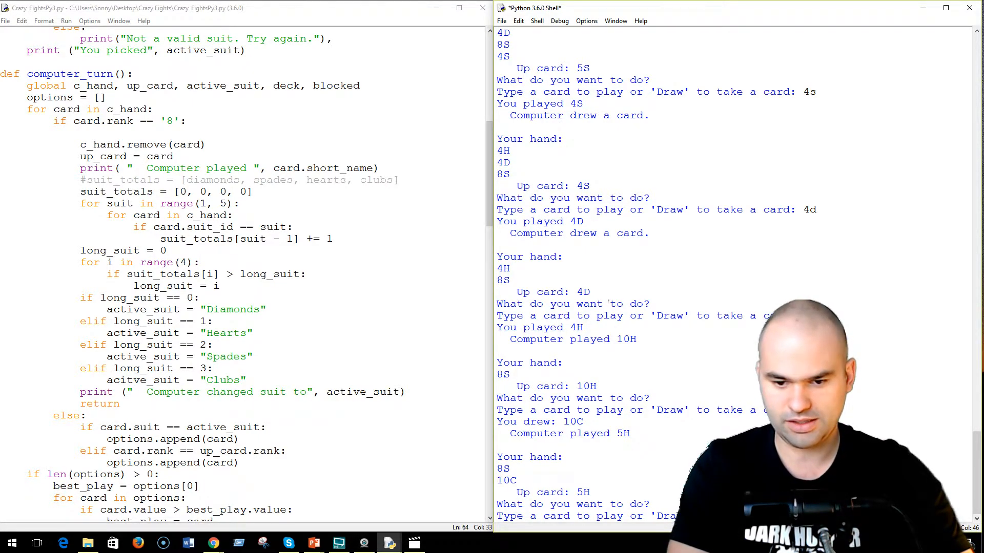
key(Return)
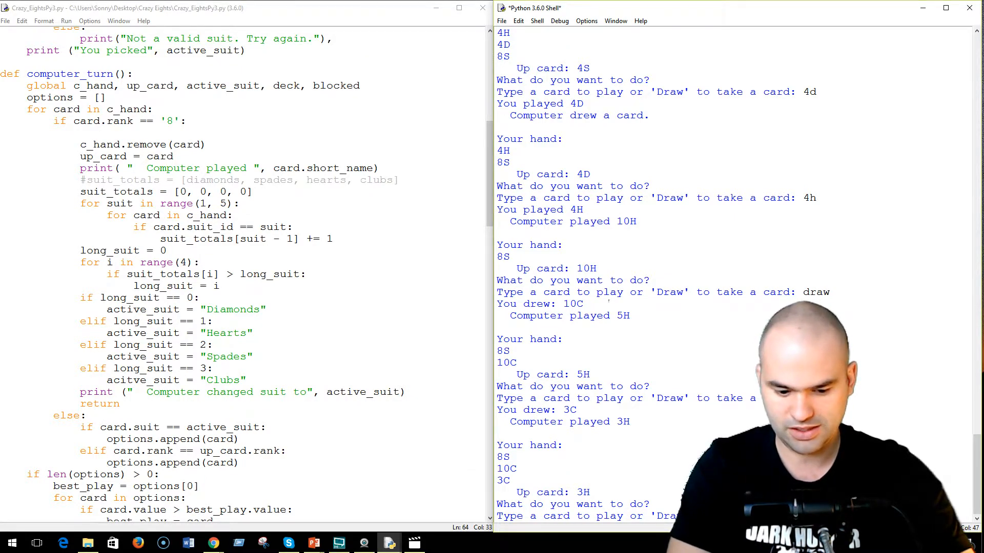
text(3c)
key(Return)
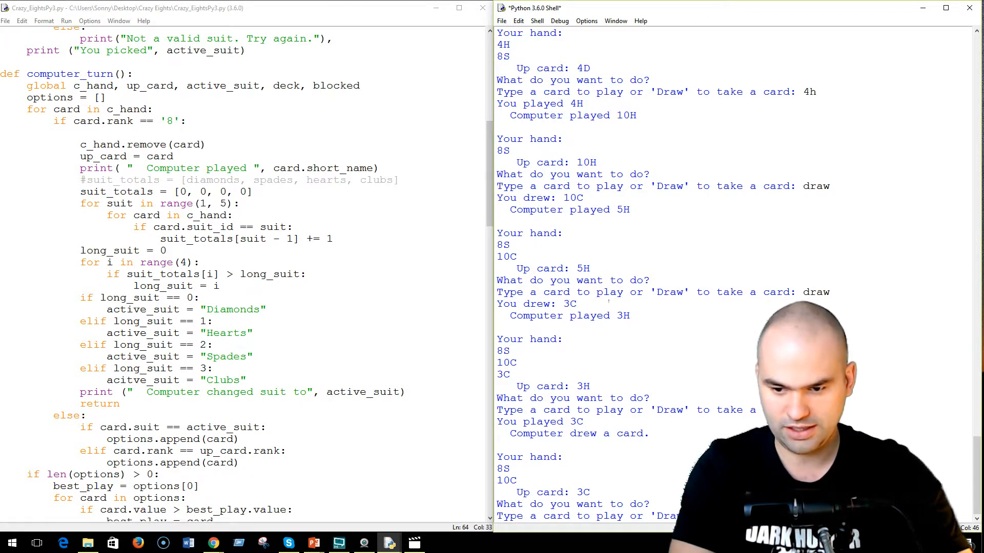
text(10c)
key(Return)
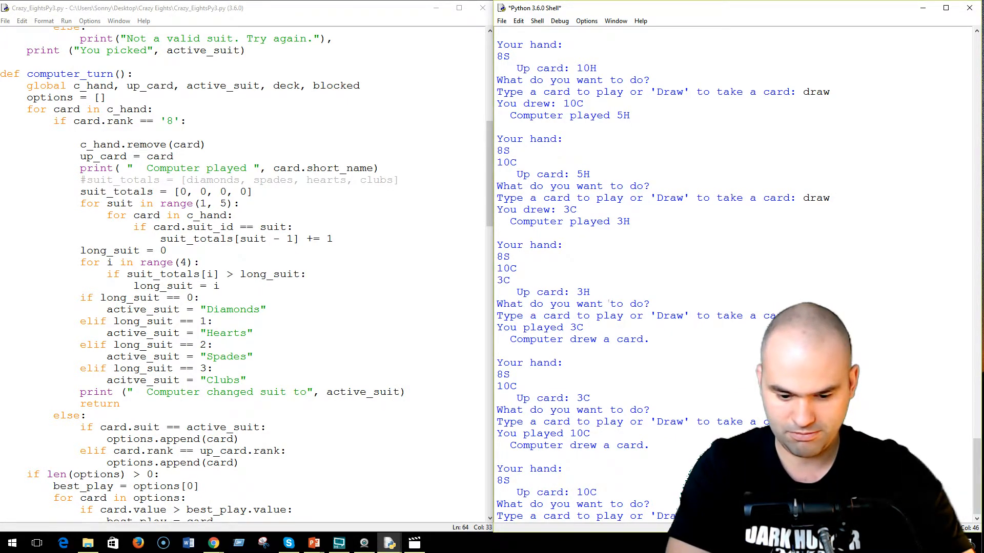
Draw three more times, picking up AS, 2H and AD.
key(Return)
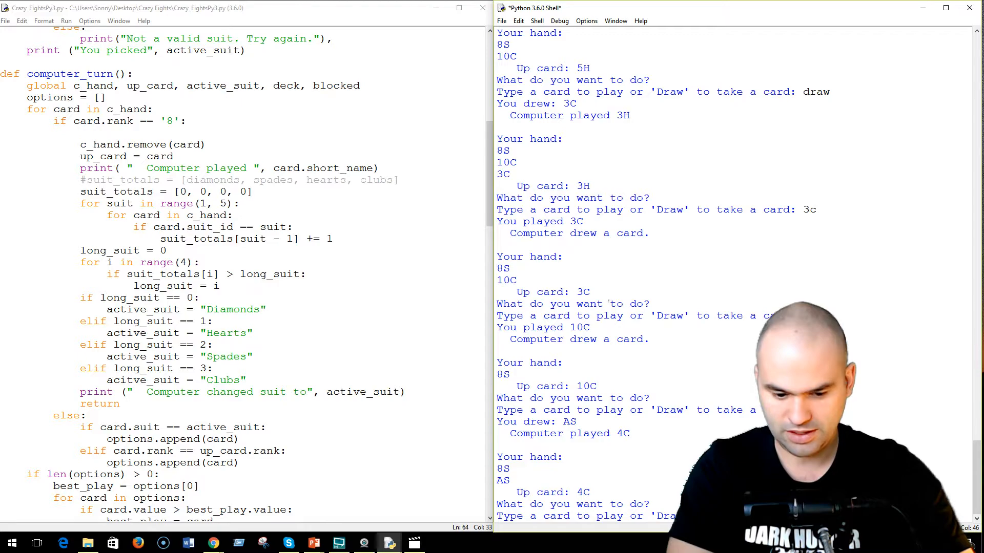
key(Return)
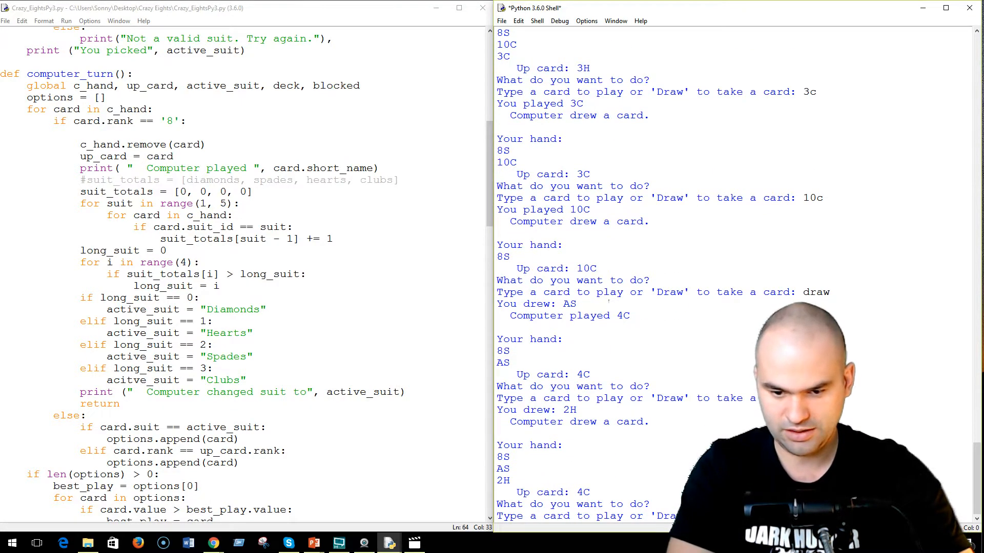
key(Return)
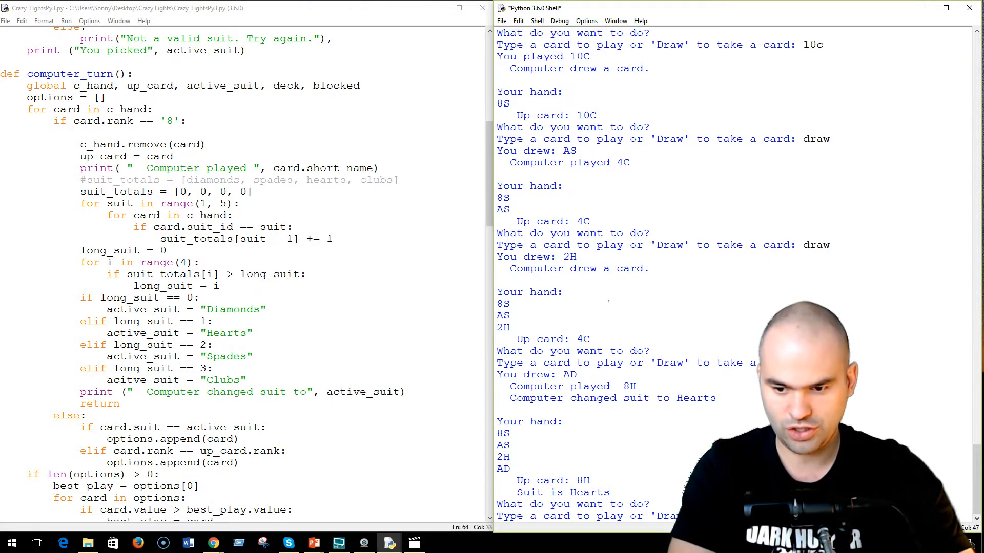
Play 2H and AS, switch to Diamonds with 8S, then win with AD for 10 points.
key(Return)
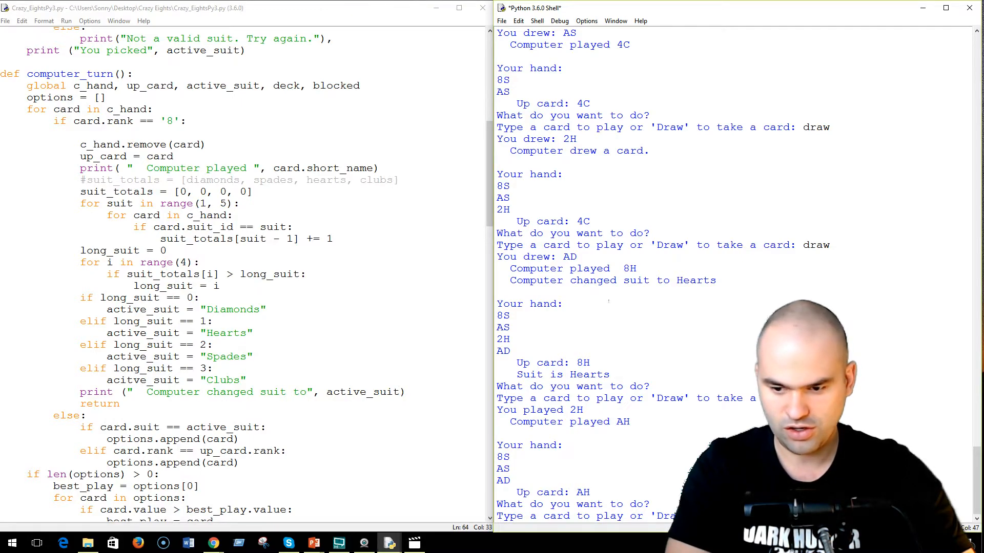
key(Return)
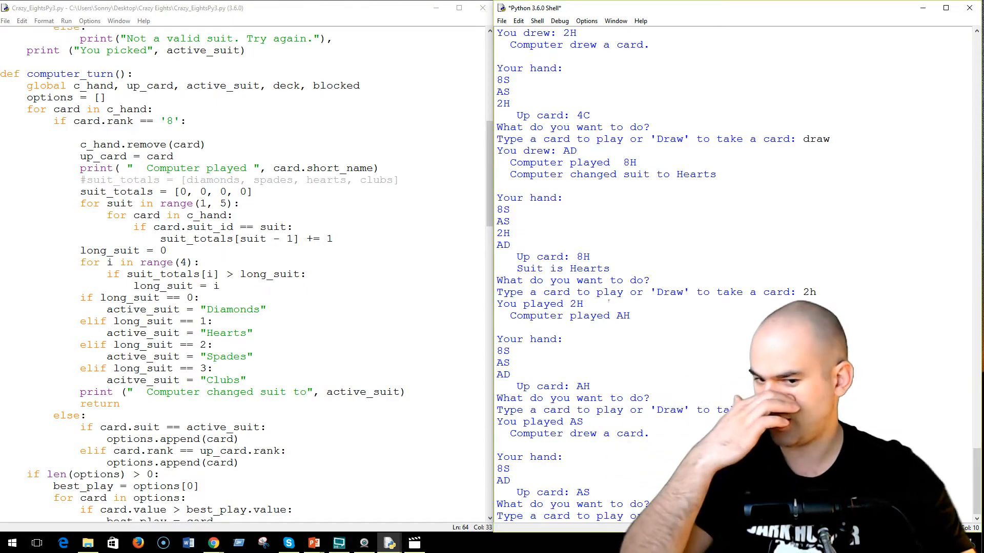
text(a)
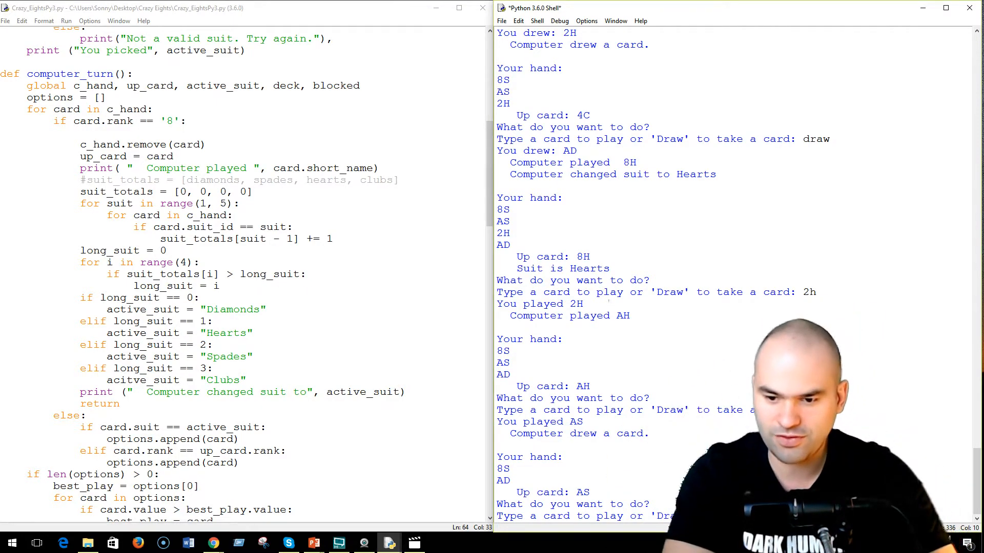
text(s)
key(Return)
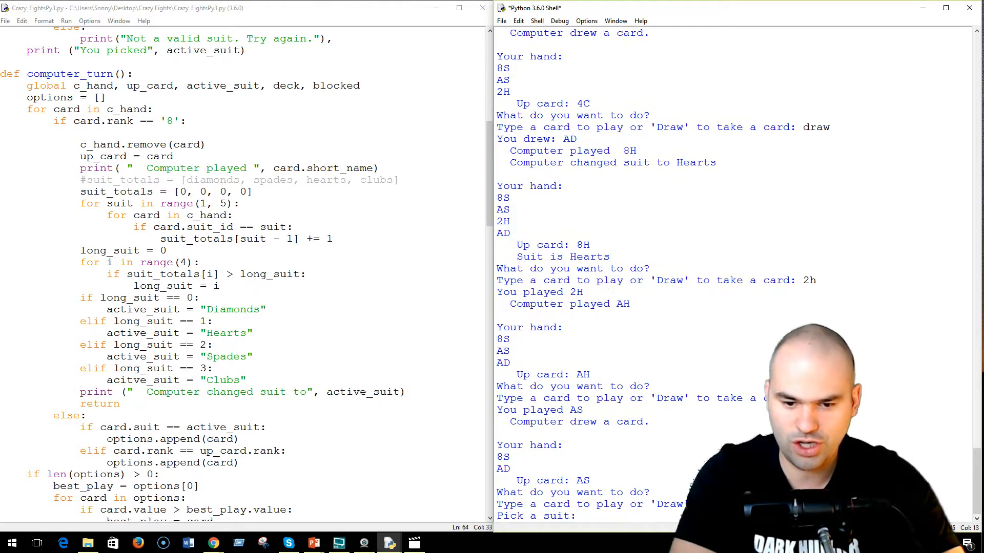
text(d)
key(Return)
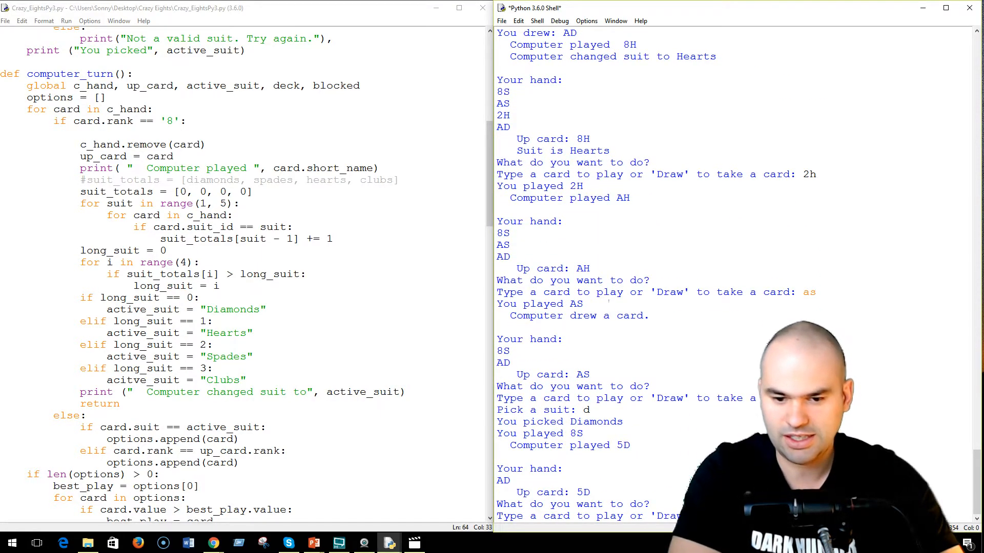
text(ad)
key(Return)
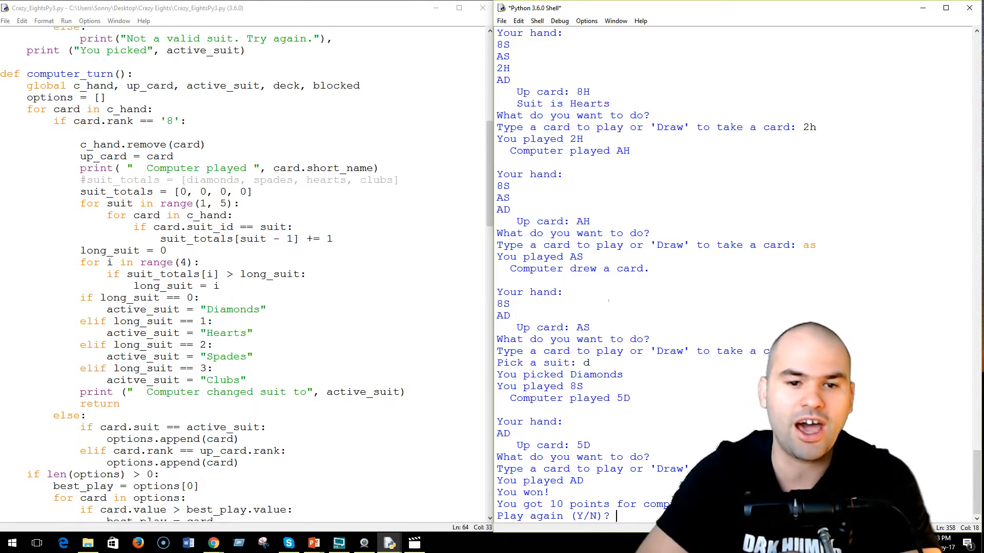
scroll(239, 423, down, 3)
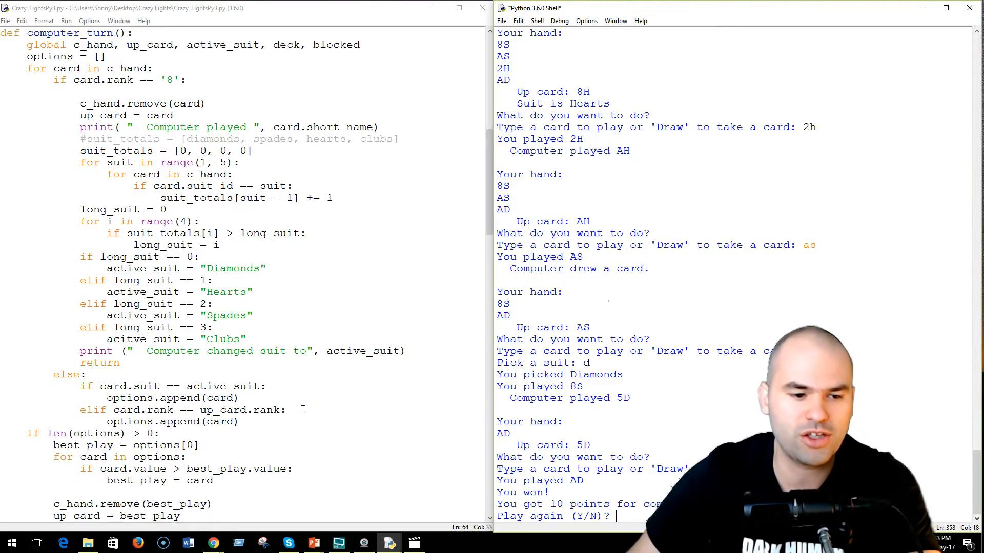
scroll(240, 424, down, 1)
scroll(240, 423, down, 2)
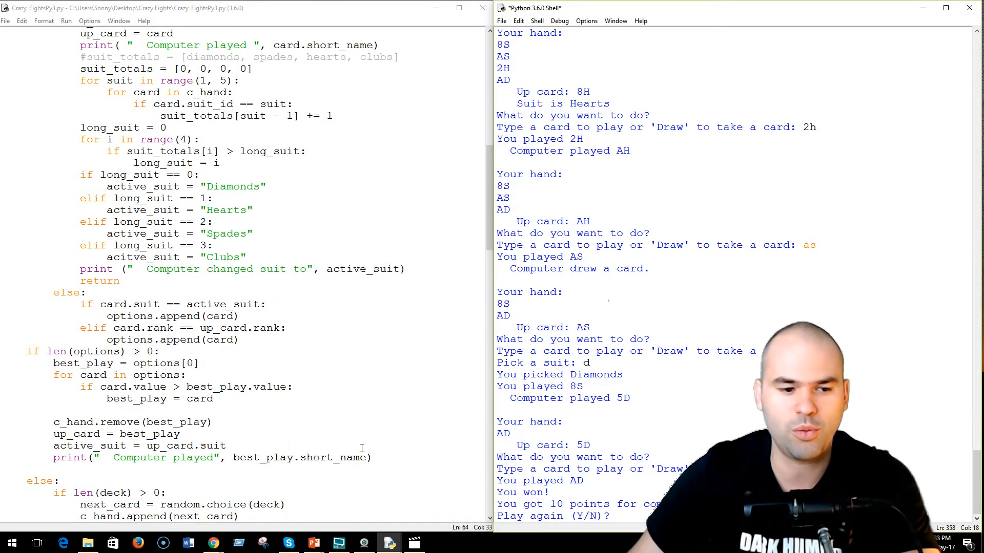
scroll(286, 459, up, 2)
scroll(206, 405, up, 3)
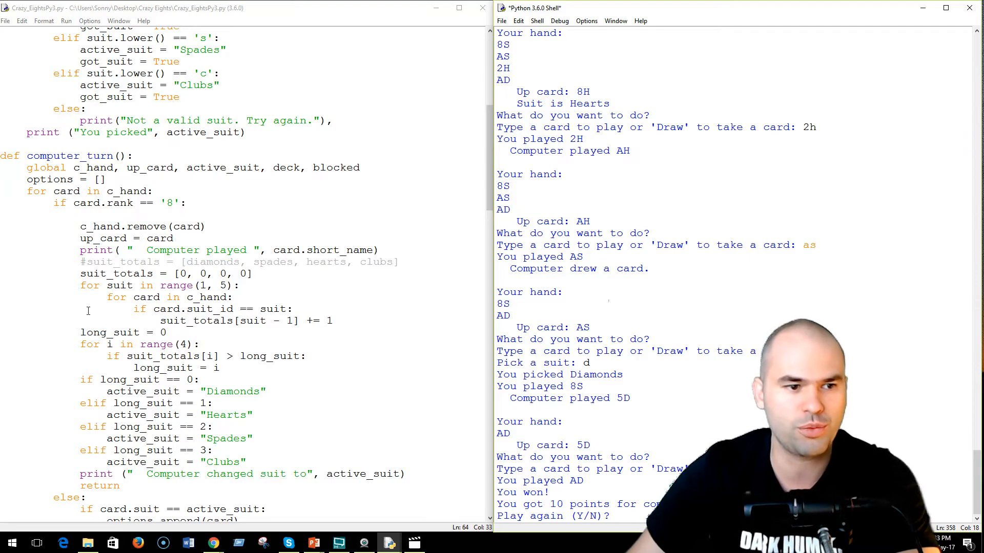
scroll(115, 346, down, 2)
scroll(154, 385, down, 3)
scroll(192, 423, down, 3)
scroll(214, 446, down, 1)
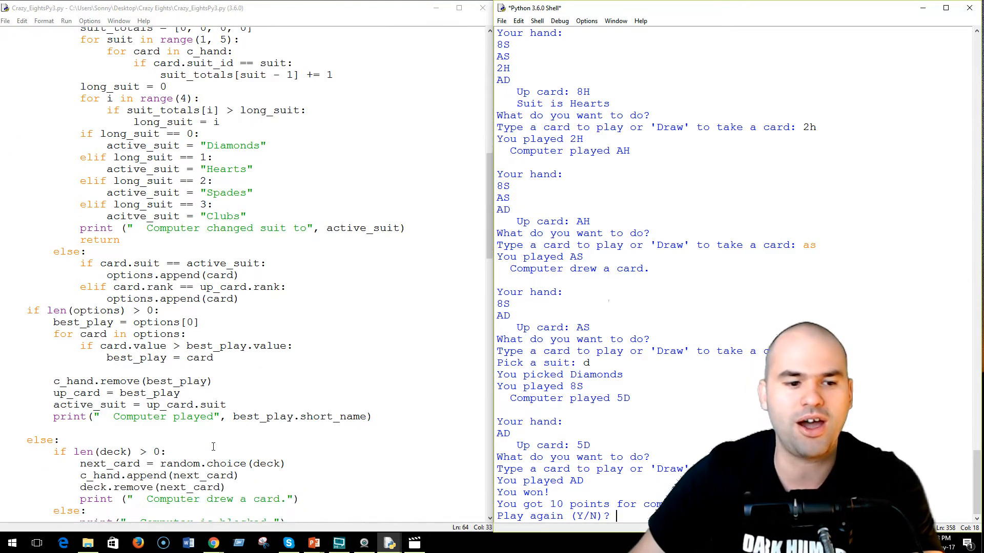
scroll(231, 461, down, 2)
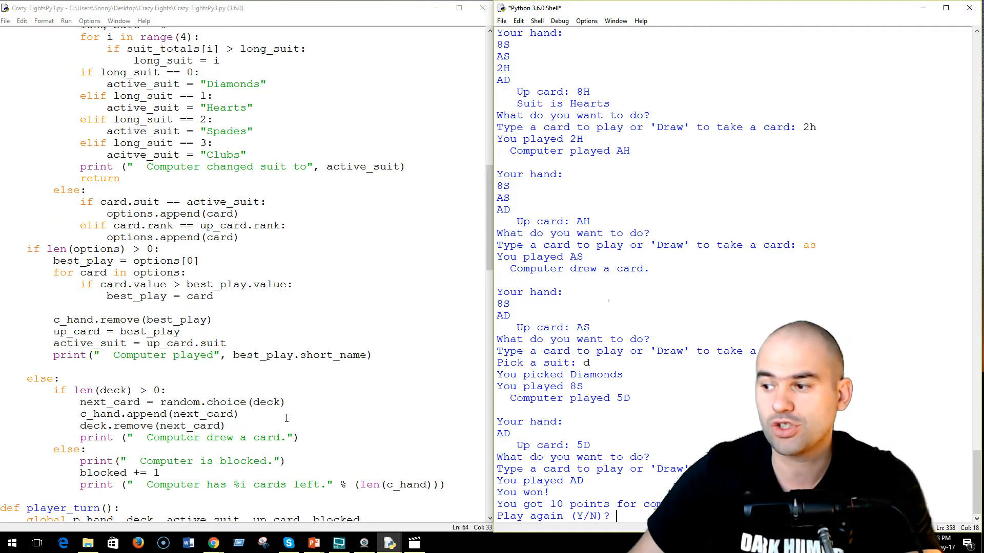